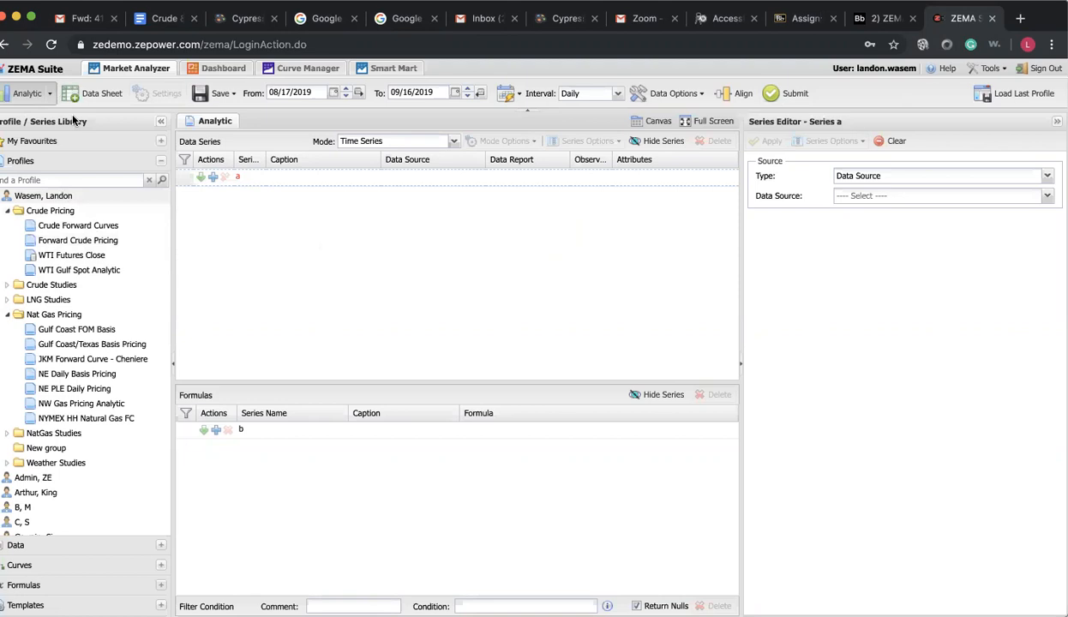
Set the start of the analytic's date range to 01/01/2019
{"action": "left_click_drag", "start_coordinate": [294, 93], "coordinate": [269, 93]}
{"action": "left_click", "coordinate": [277, 93]}
{"action": "key", "text": "BackSpace"}
{"action": "type", "text": "1"}
{"action": "key", "text": "BackSpace"}
{"action": "key", "text": "BackSpace"}
{"action": "type", "text": "01"}
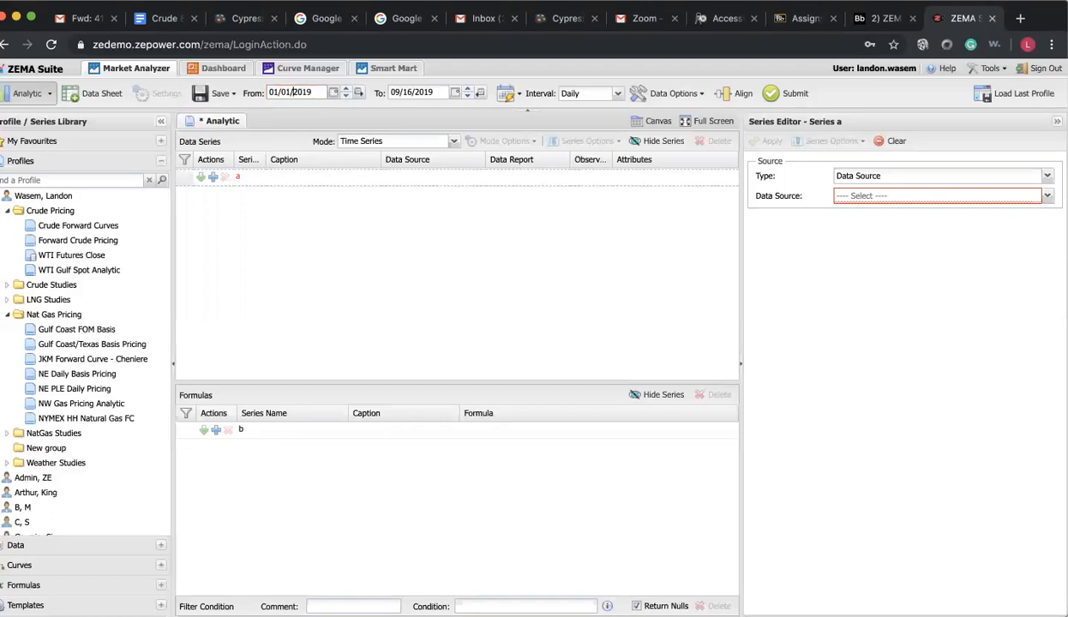
Set the end of the date range to 12/31/2022 and the data interval to Monthly
{"action": "left_click", "coordinate": [400, 92]}
{"action": "key", "text": "BackSpace"}
{"action": "key", "text": "BackSpace"}
{"action": "type", "text": "12"}
{"action": "key", "text": "BackSpace"}
{"action": "key", "text": "BackSpace"}
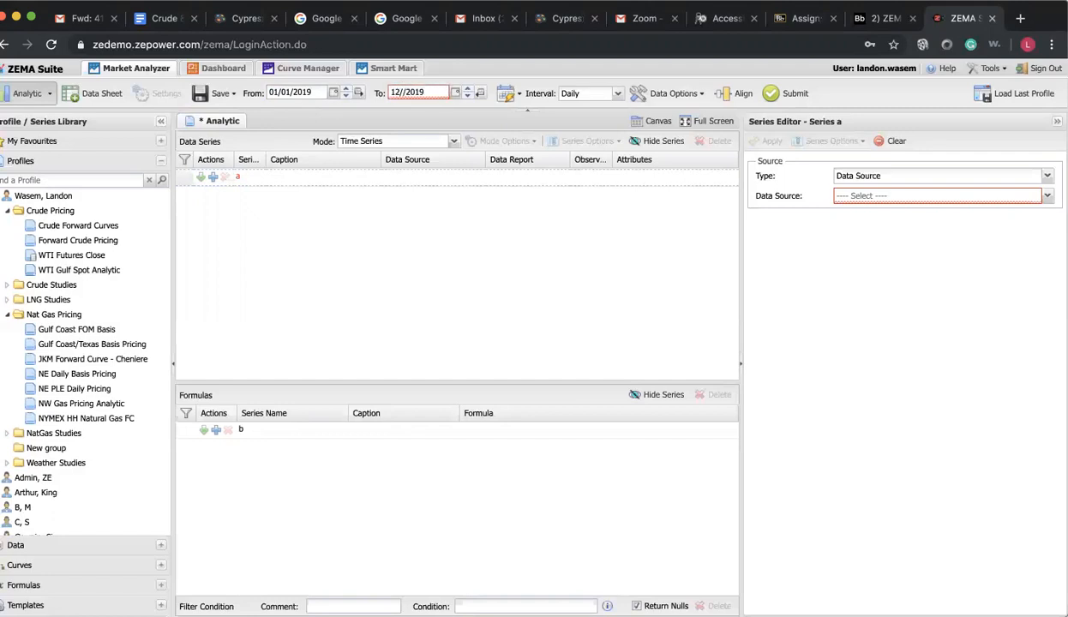
{"action": "type", "text": "31"}
{"action": "key", "text": "BackSpace"}
{"action": "key", "text": "BackSpace"}
{"action": "type", "text": "22"}
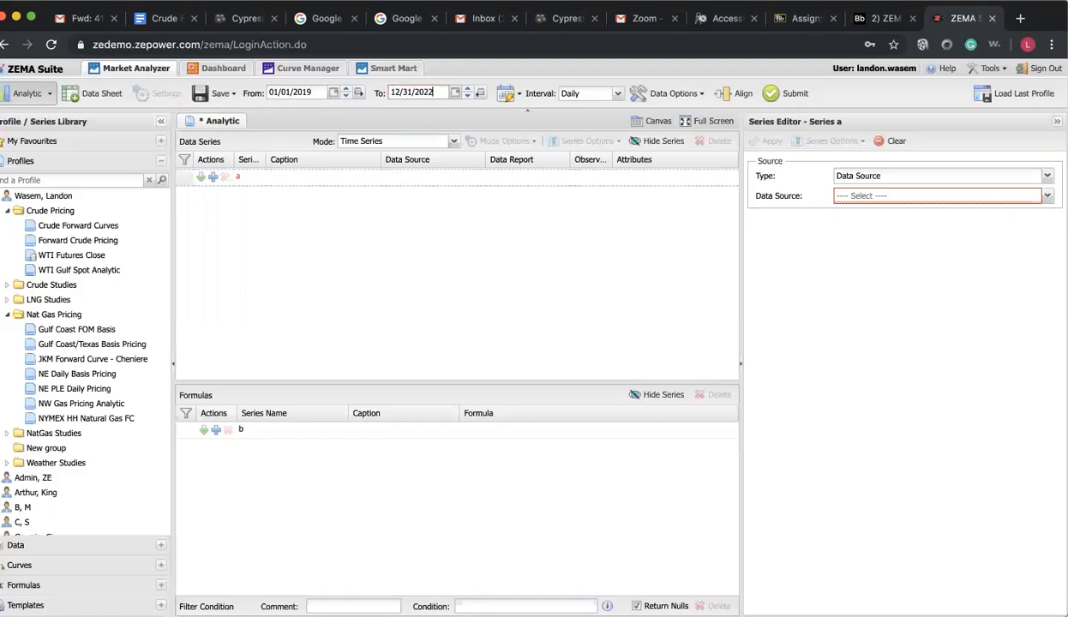
{"action": "left_click", "coordinate": [605, 94]}
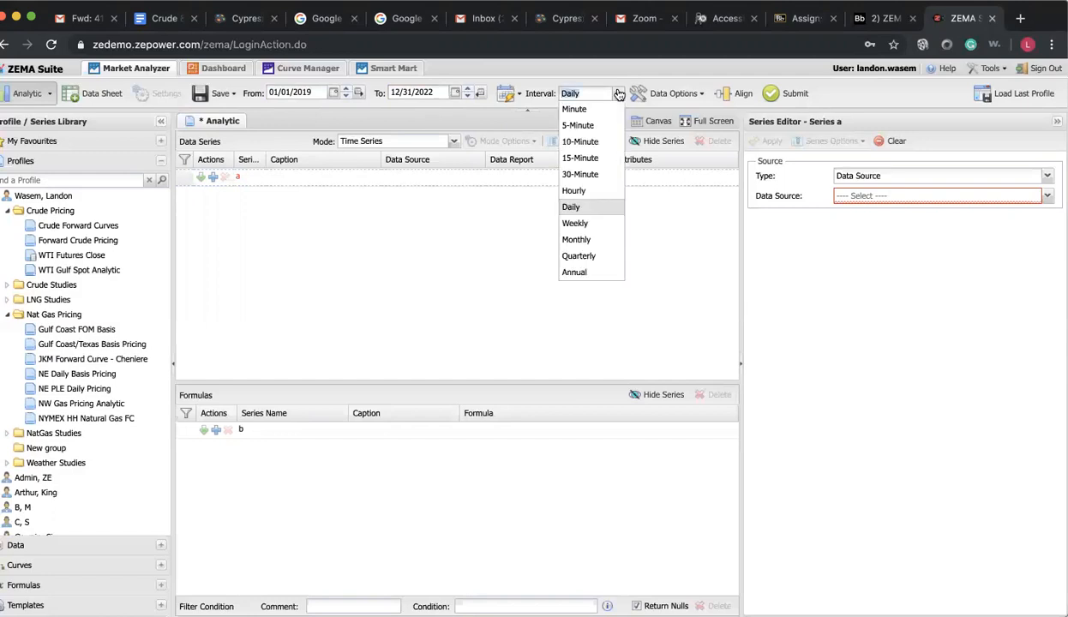
{"action": "left_click", "coordinate": [599, 239]}
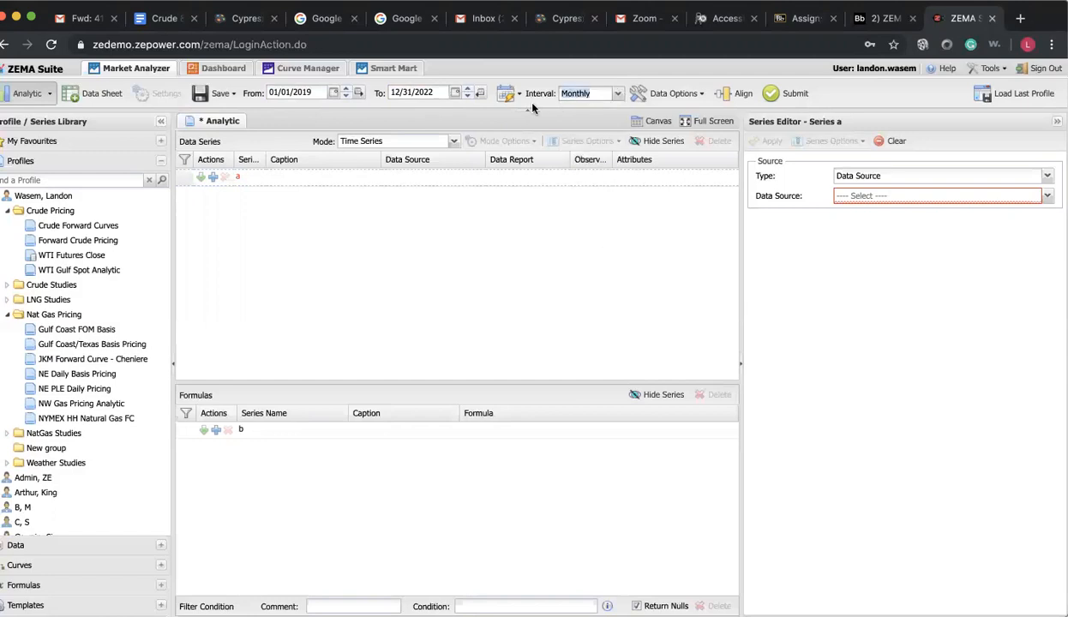
Exclude both Saturdays and Sundays as well as NYMEX holidays from the analytic's dates
{"action": "left_click", "coordinate": [679, 98]}
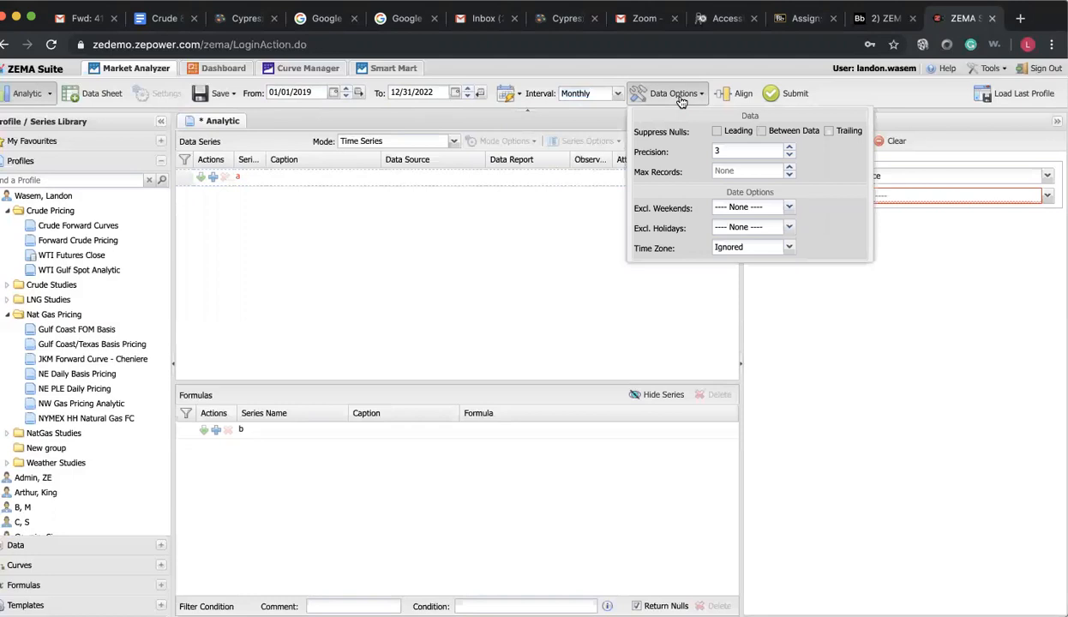
{"action": "left_click", "coordinate": [755, 208]}
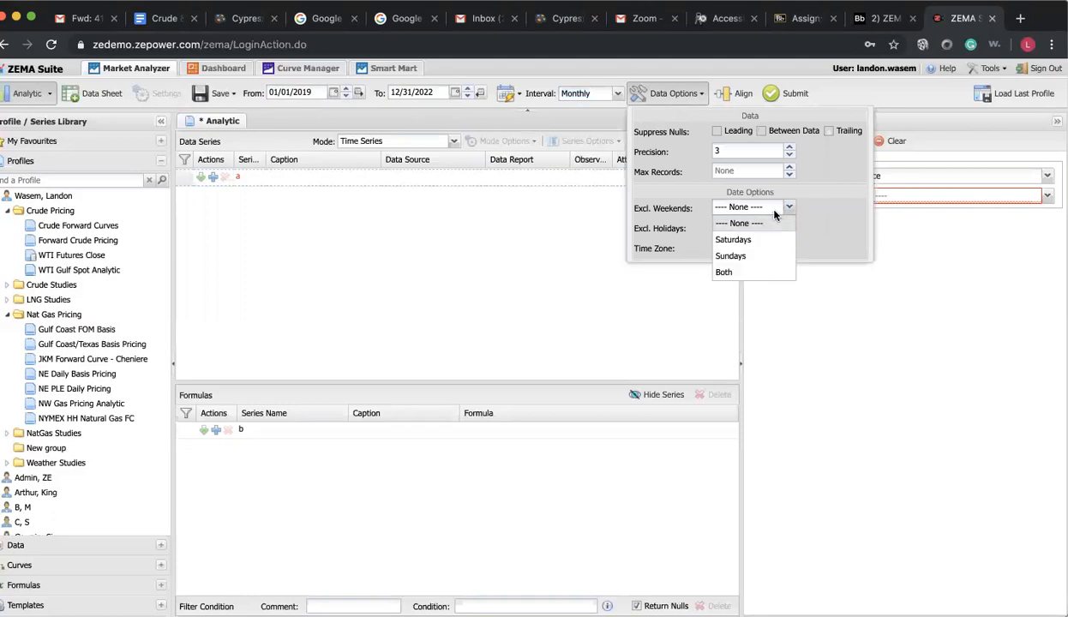
{"action": "left_click", "coordinate": [745, 272]}
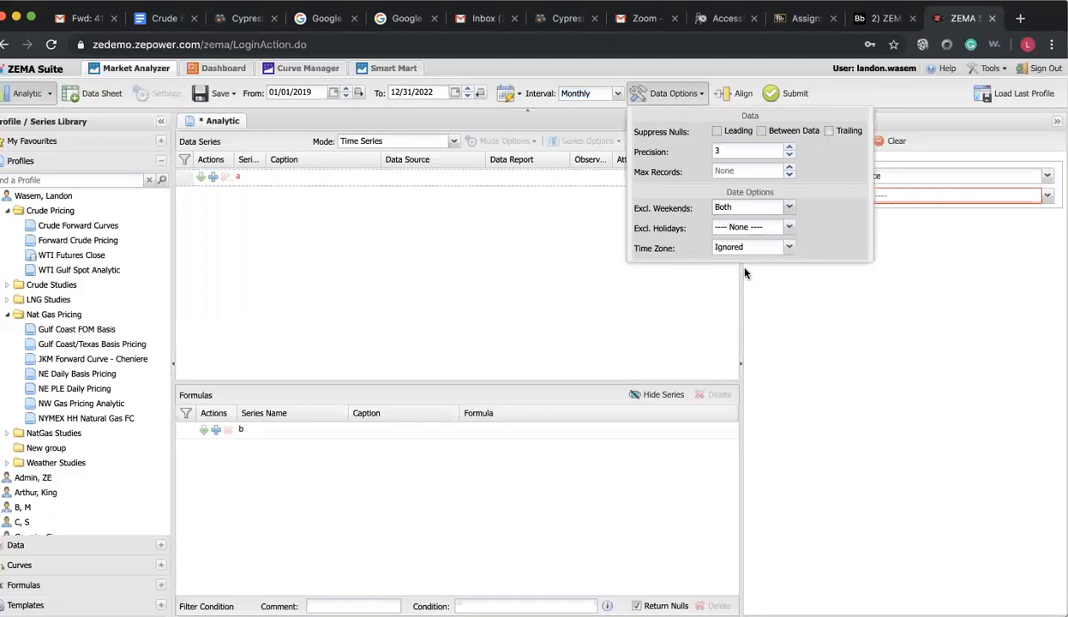
{"action": "left_click", "coordinate": [786, 228]}
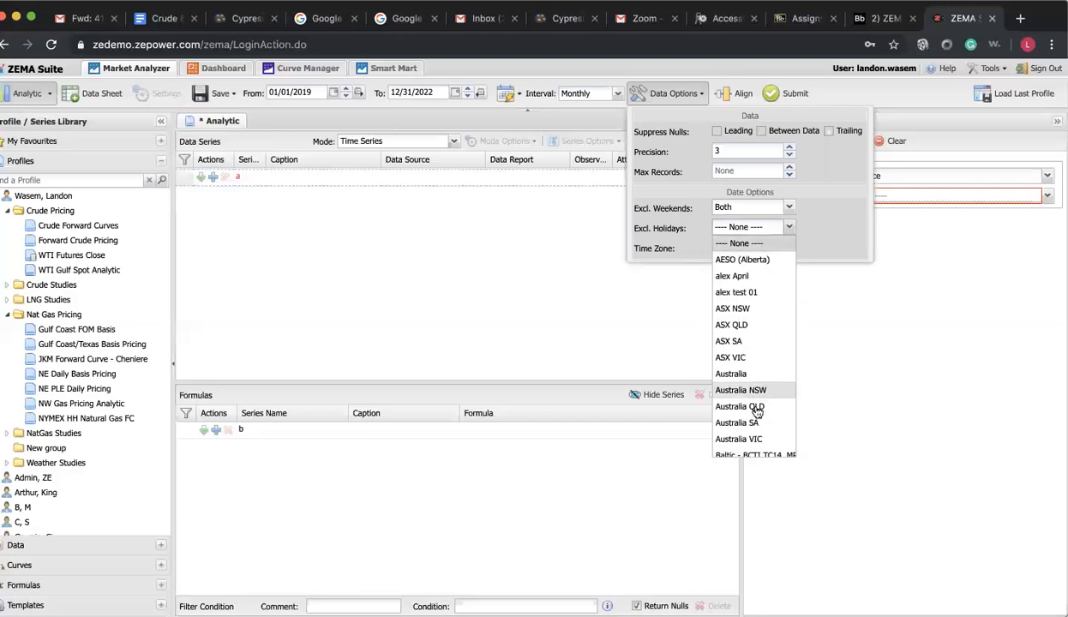
{"action": "scroll", "coordinate": [756, 407], "scroll_direction": "down", "scroll_amount": 20}
{"action": "scroll", "coordinate": [754, 342], "scroll_direction": "up", "scroll_amount": 3}
{"action": "scroll", "coordinate": [755, 297], "scroll_direction": "up", "scroll_amount": 2}
{"action": "left_click", "coordinate": [745, 311]}
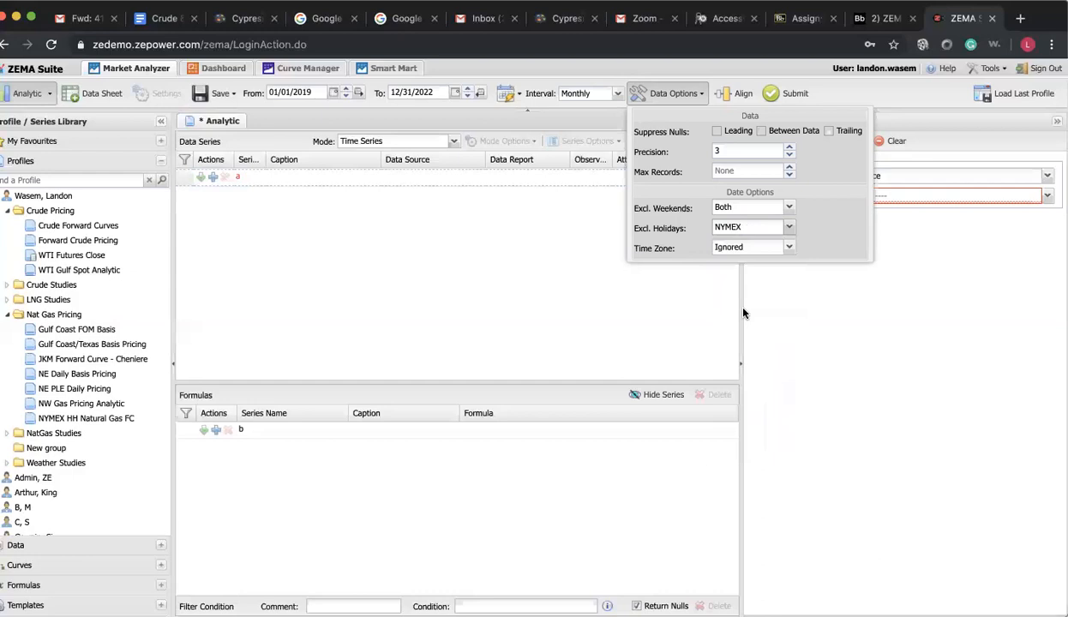
{"action": "left_click", "coordinate": [676, 95]}
Choose NYMEX as the data source for series a
{"action": "left_click", "coordinate": [865, 197]}
{"action": "left_click", "coordinate": [1045, 198]}
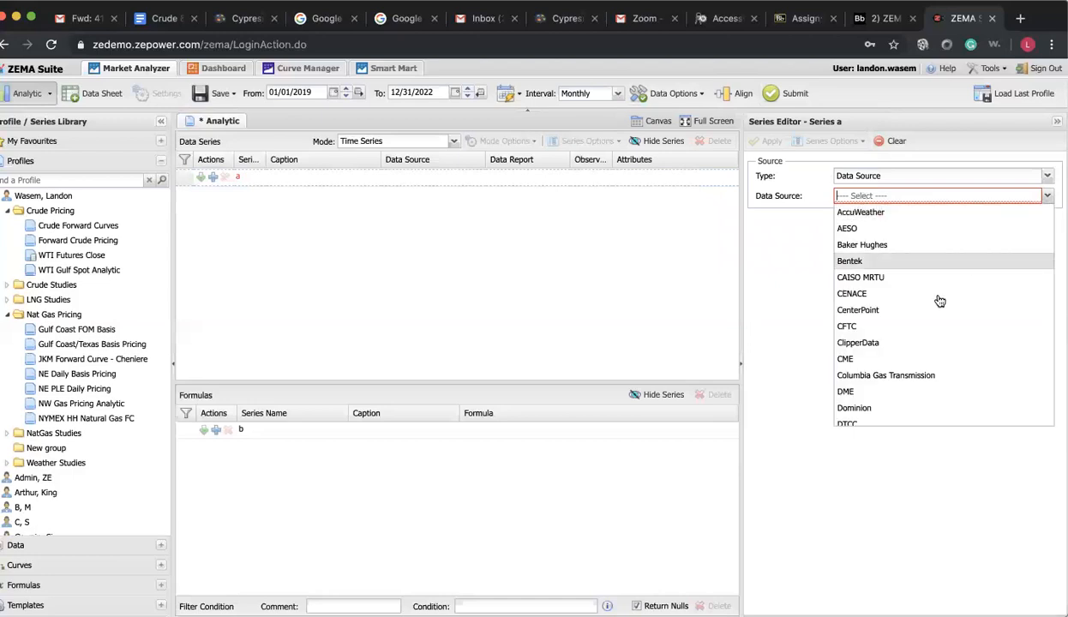
{"action": "scroll", "coordinate": [922, 340], "scroll_direction": "down", "scroll_amount": 6}
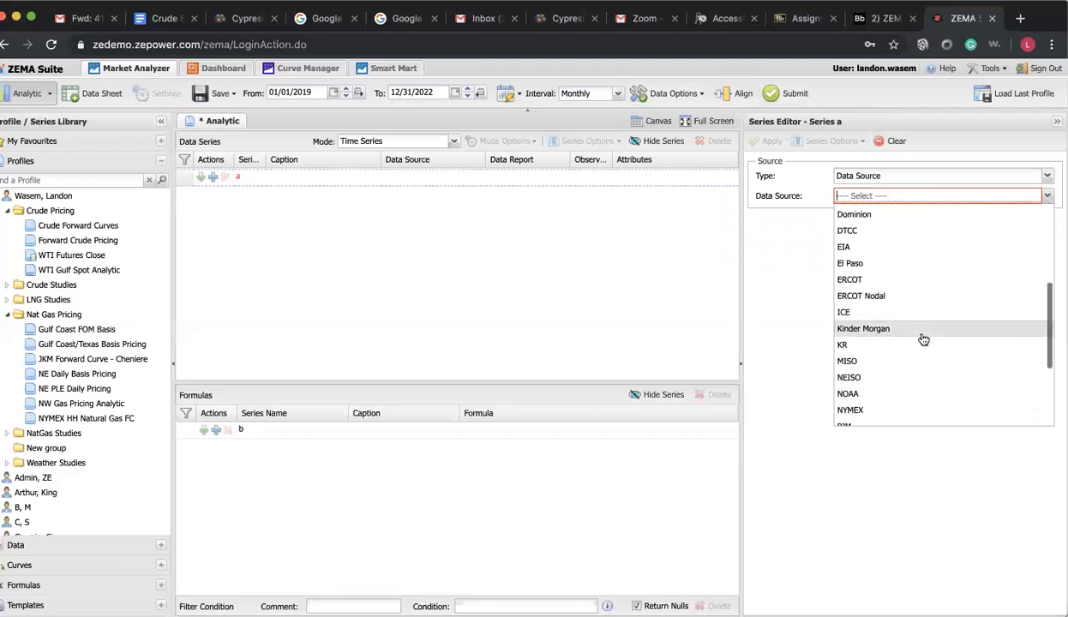
{"action": "left_click", "coordinate": [904, 314]}
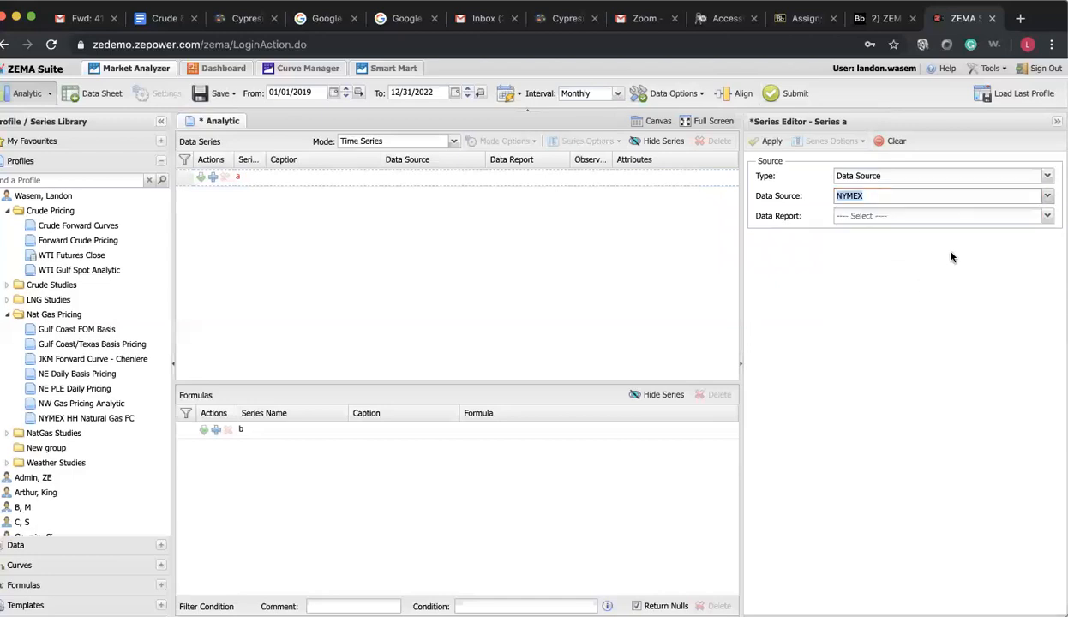
Select the Future Settlements (Natural Gas) data report with Settle as the observation for series a
{"action": "left_click", "coordinate": [1046, 216]}
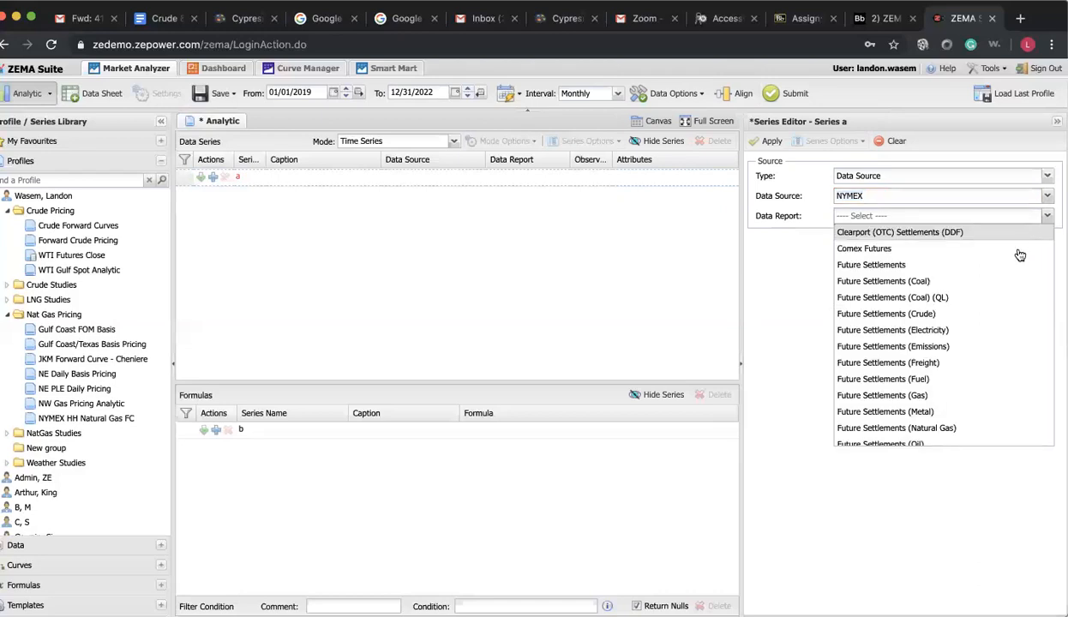
{"action": "scroll", "coordinate": [1015, 258], "scroll_direction": "down", "scroll_amount": 3}
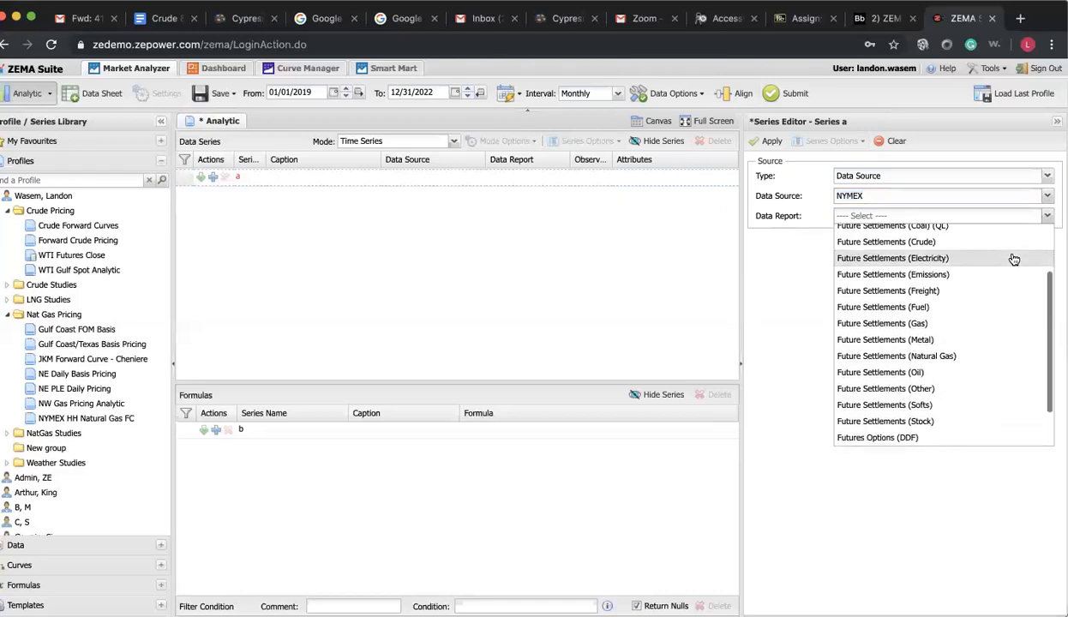
{"action": "left_click", "coordinate": [985, 356]}
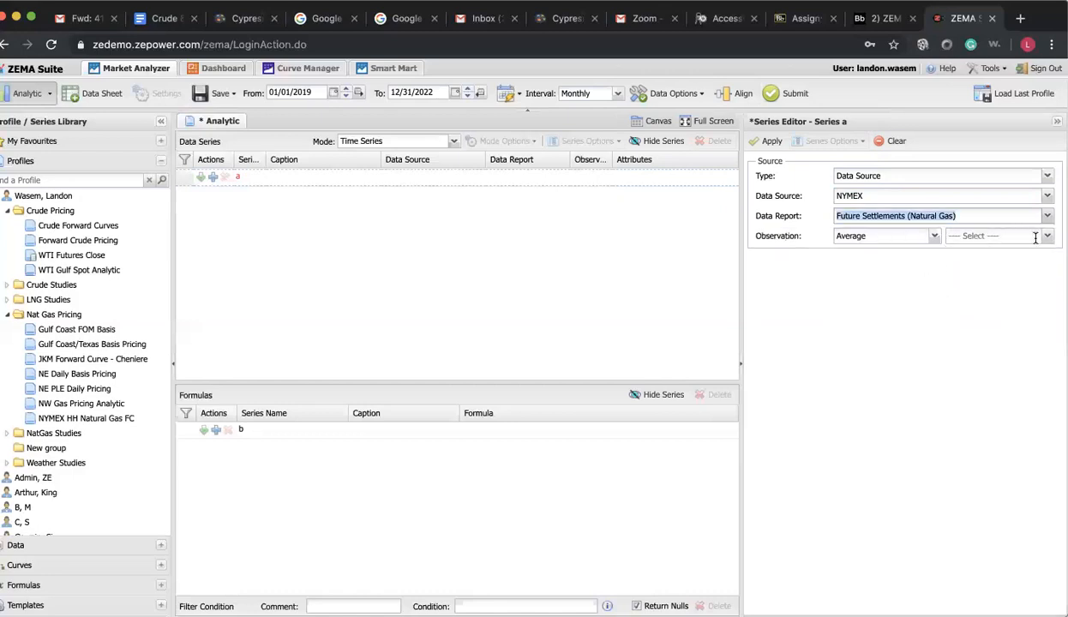
{"action": "left_click", "coordinate": [1047, 244]}
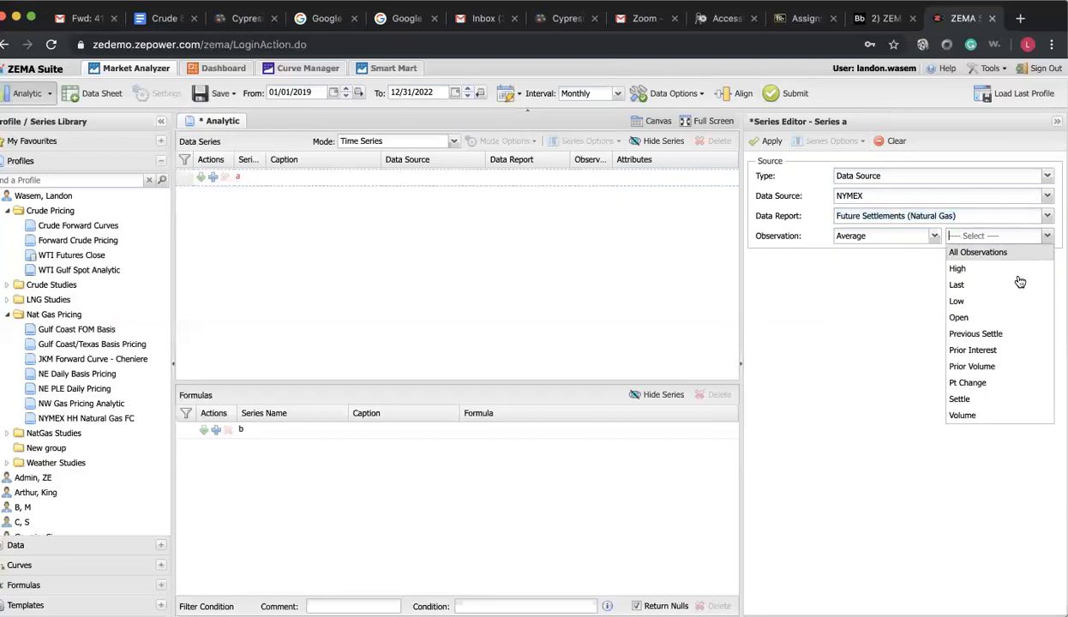
{"action": "left_click", "coordinate": [984, 401]}
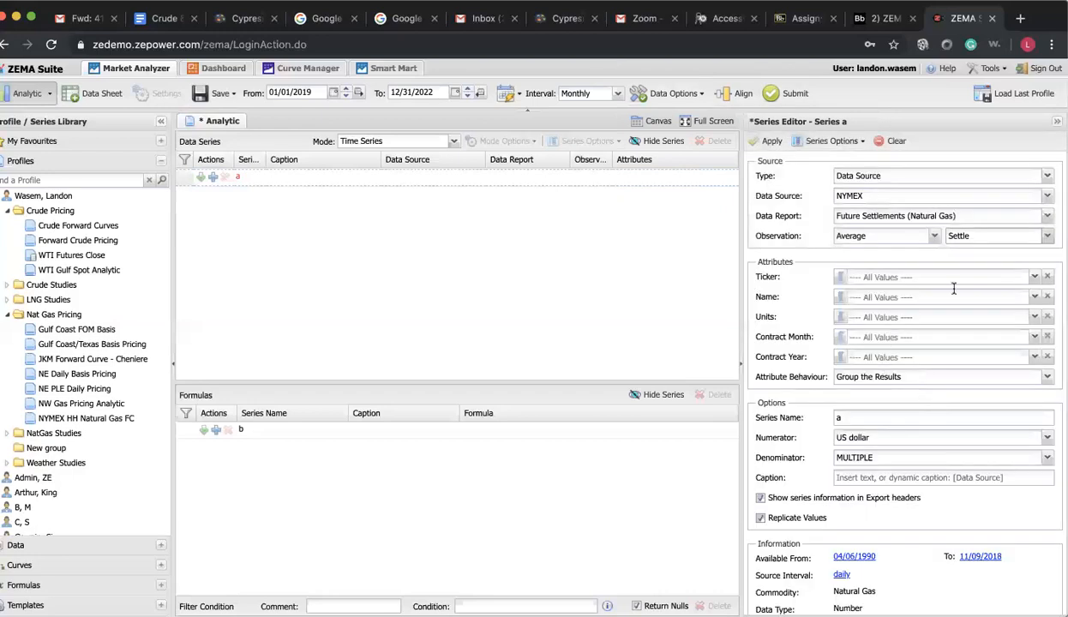
Restrict series a to the NG ticker
{"action": "left_click", "coordinate": [1034, 280]}
{"action": "scroll", "coordinate": [951, 310], "scroll_direction": "down", "scroll_amount": 5}
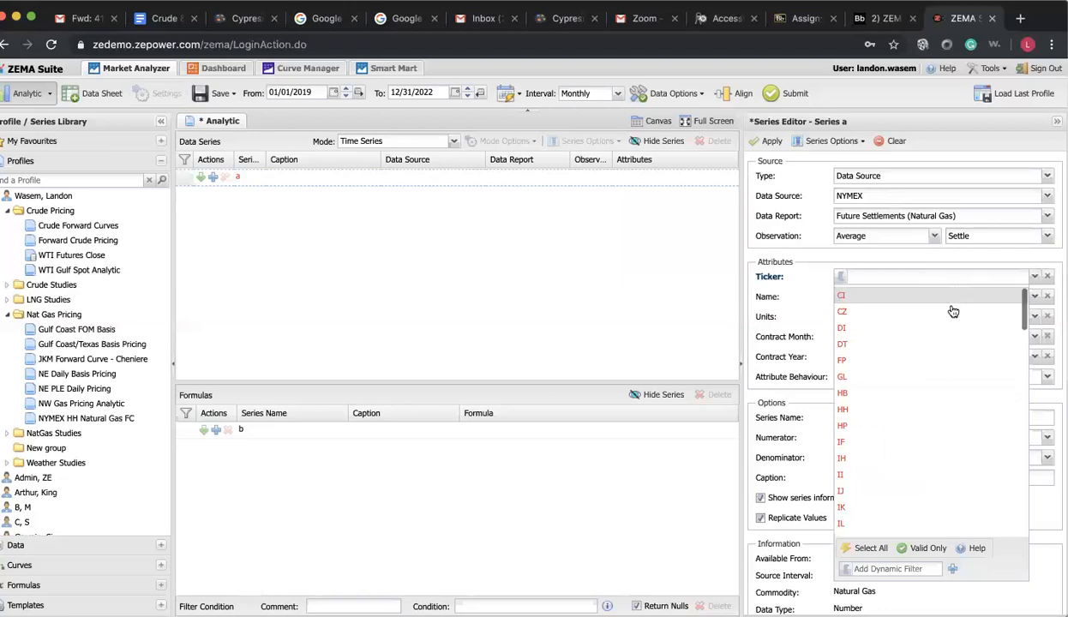
{"action": "scroll", "coordinate": [952, 311], "scroll_direction": "down", "scroll_amount": 3}
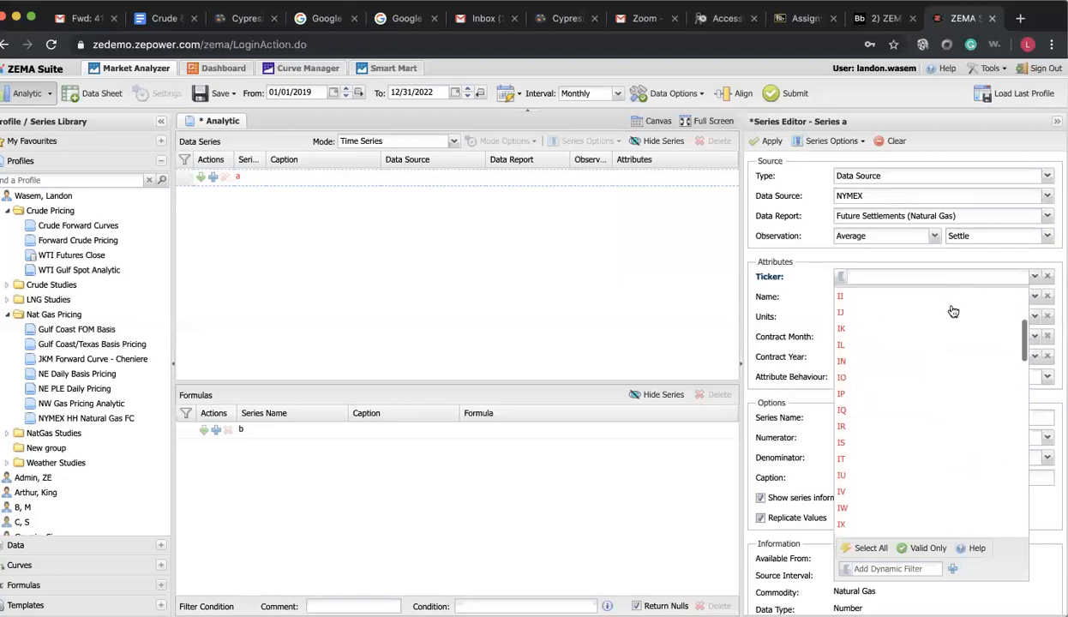
{"action": "scroll", "coordinate": [952, 311], "scroll_direction": "down", "scroll_amount": 3}
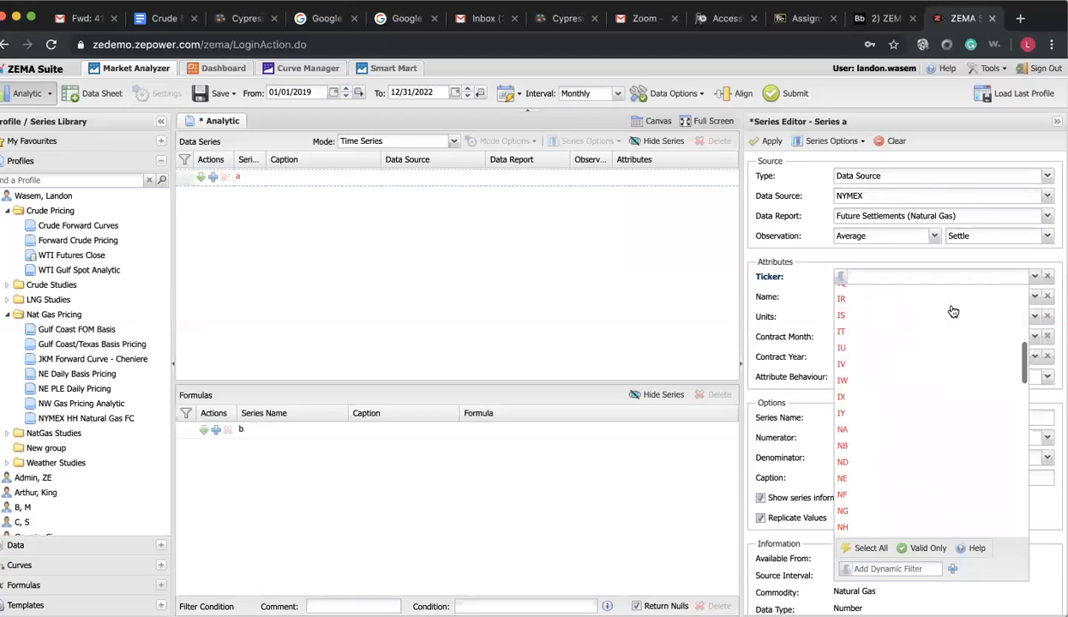
{"action": "scroll", "coordinate": [939, 424], "scroll_direction": "down", "scroll_amount": 1}
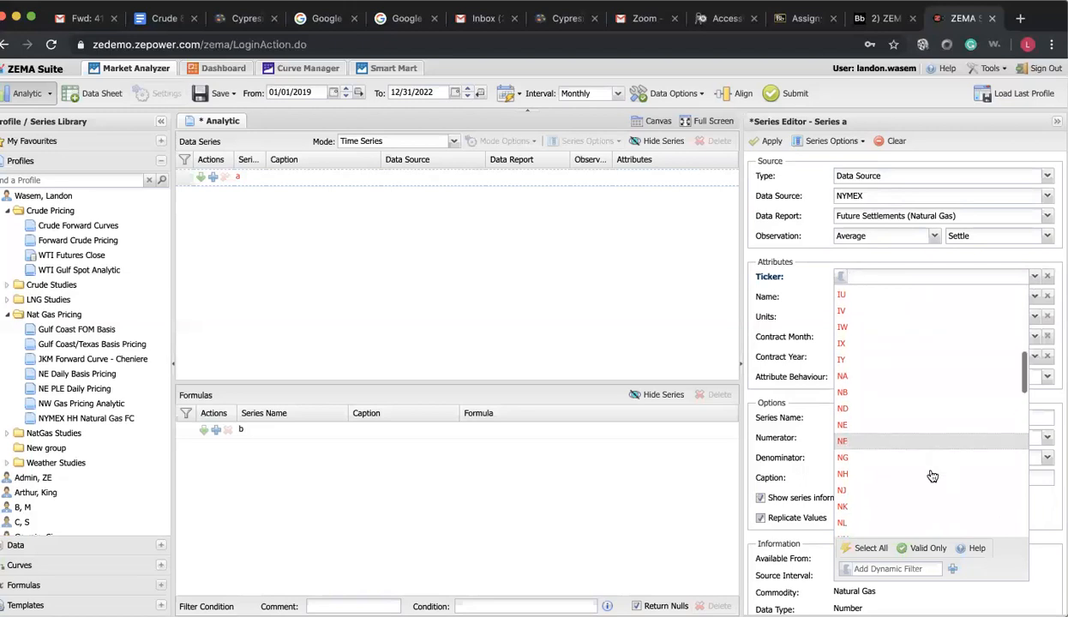
{"action": "left_click", "coordinate": [923, 462]}
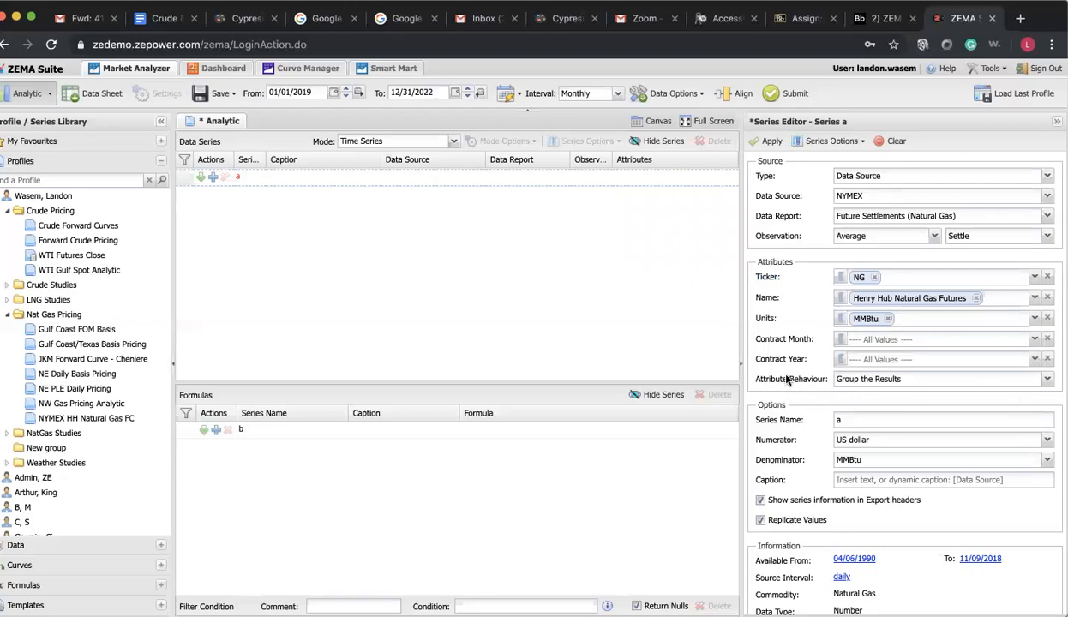
Set the attribute behaviour to Create Separate Data Series and caption the series "NG Most Recent"
{"action": "left_click", "coordinate": [1047, 381]}
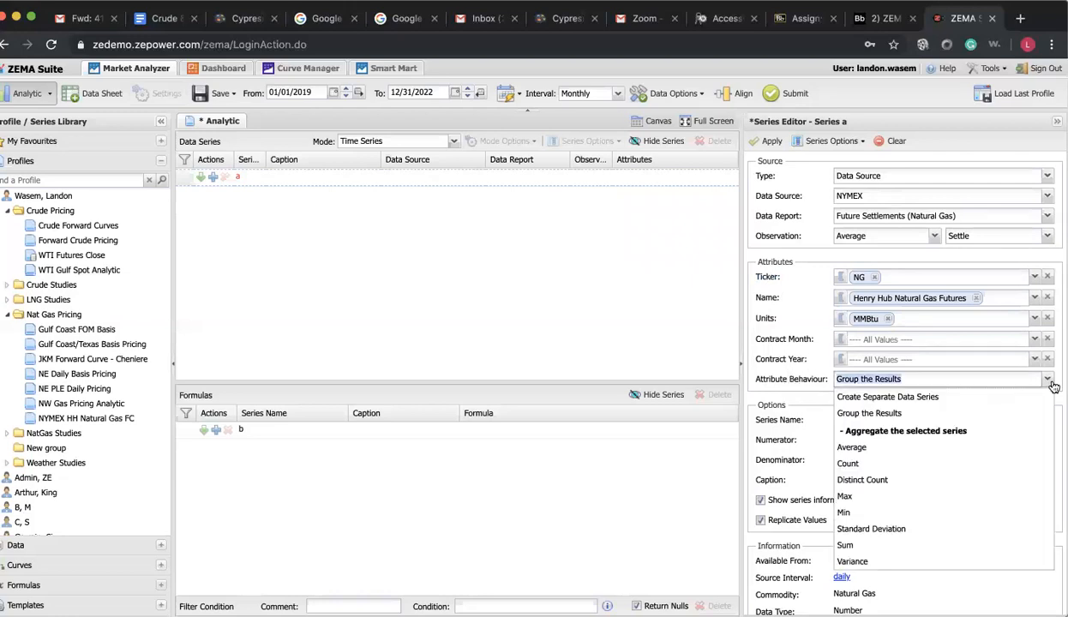
{"action": "left_click", "coordinate": [1001, 398]}
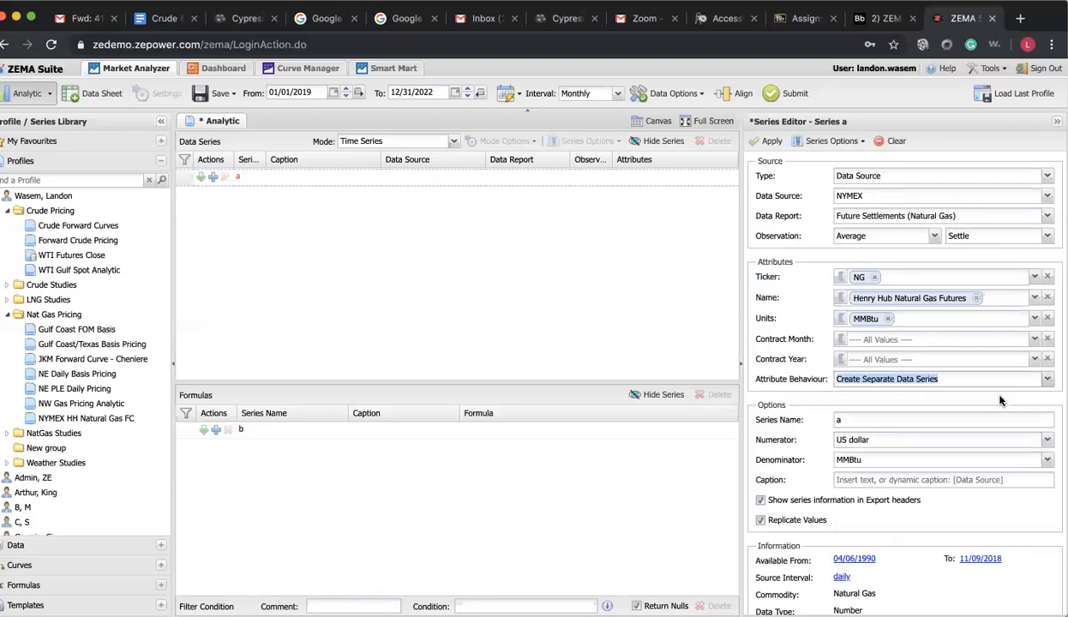
{"action": "scroll", "coordinate": [859, 402], "scroll_direction": "down", "scroll_amount": 2}
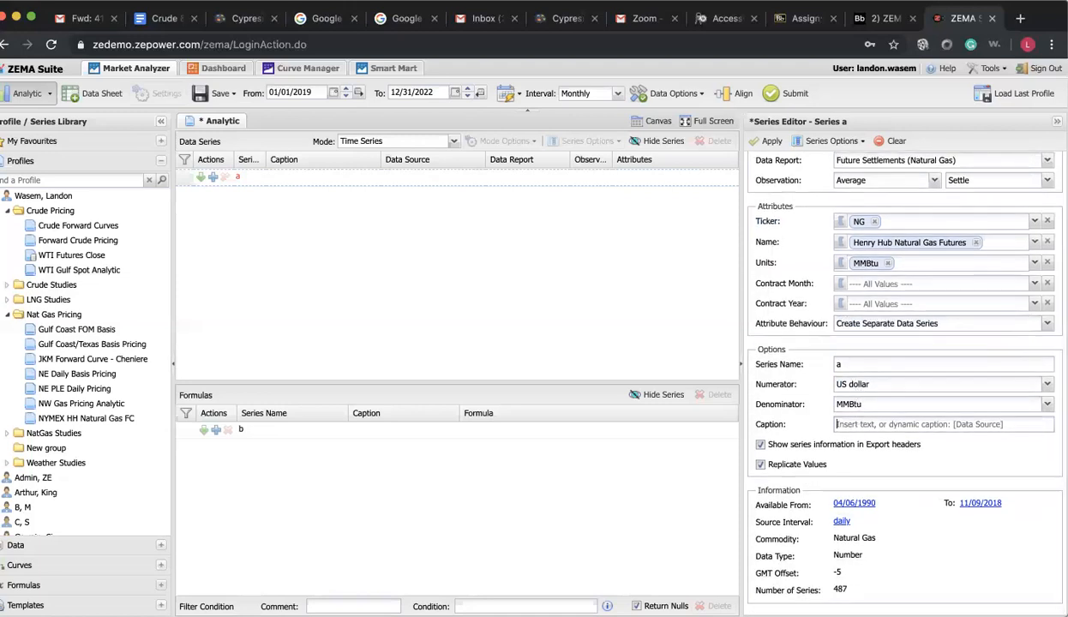
{"action": "type", "text": "NG Mps"}
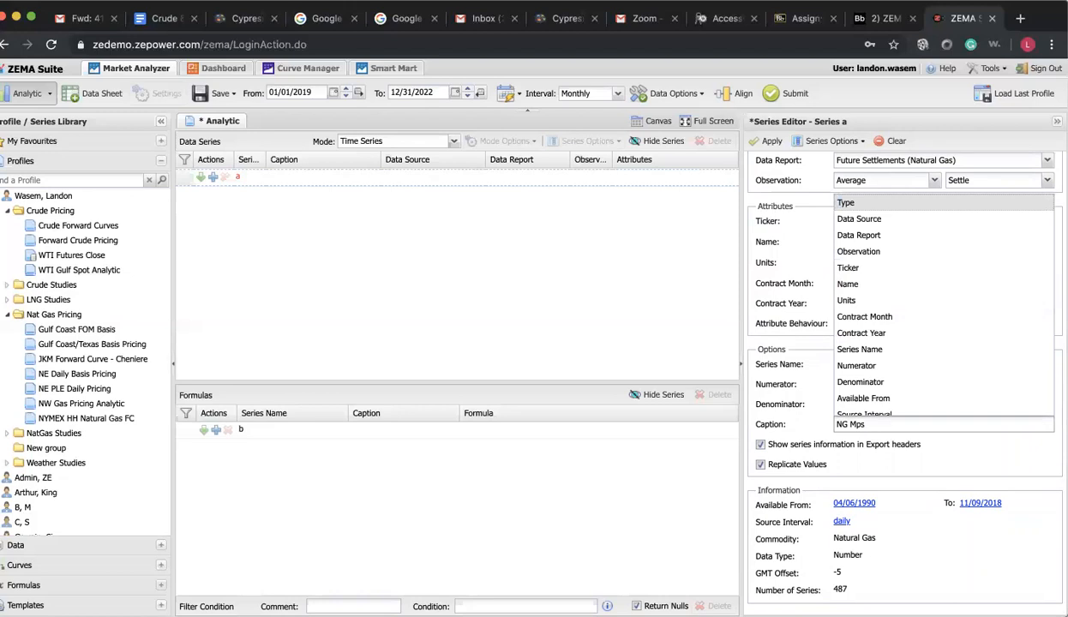
{"action": "type", "text": " Recrent"}
{"action": "key", "text": "BackSpace"}
{"action": "key", "text": "BackSpace"}
{"action": "key", "text": "BackSpace"}
{"action": "left_click", "coordinate": [862, 458]}
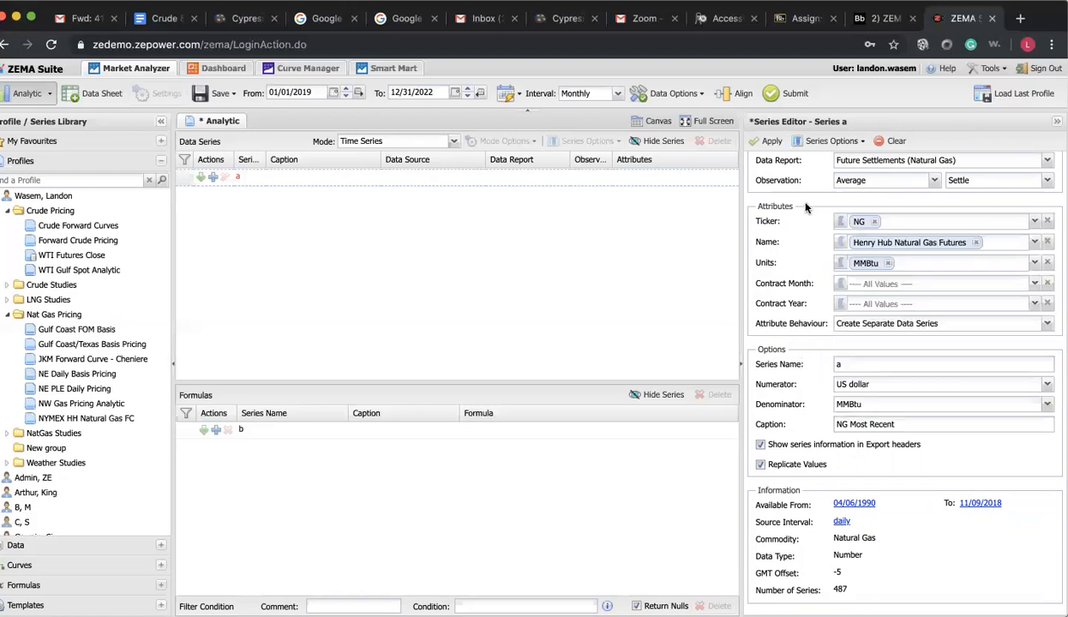
Add a Forward Analysis to series a and include Monthly contracts in its forward curve
{"action": "left_click", "coordinate": [831, 142]}
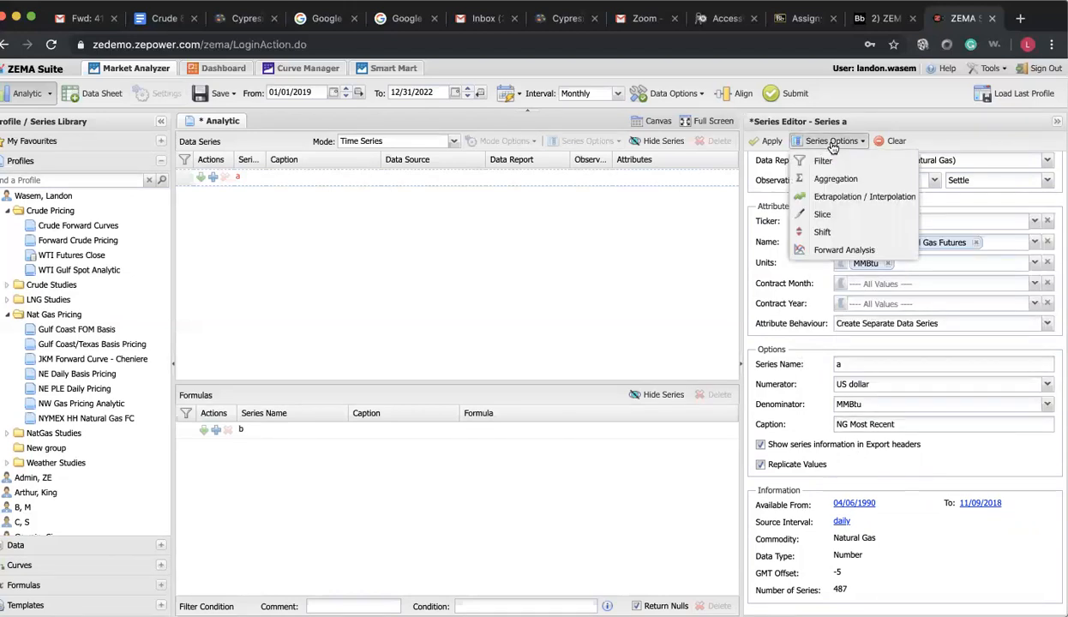
{"action": "left_click", "coordinate": [837, 251]}
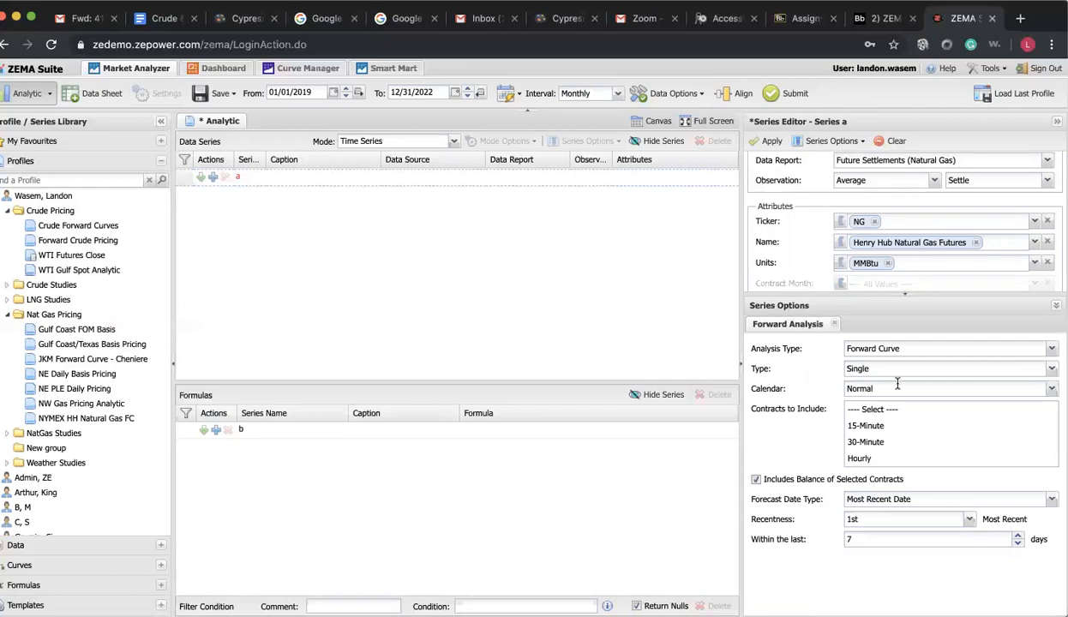
{"action": "scroll", "coordinate": [878, 415], "scroll_direction": "down", "scroll_amount": 2}
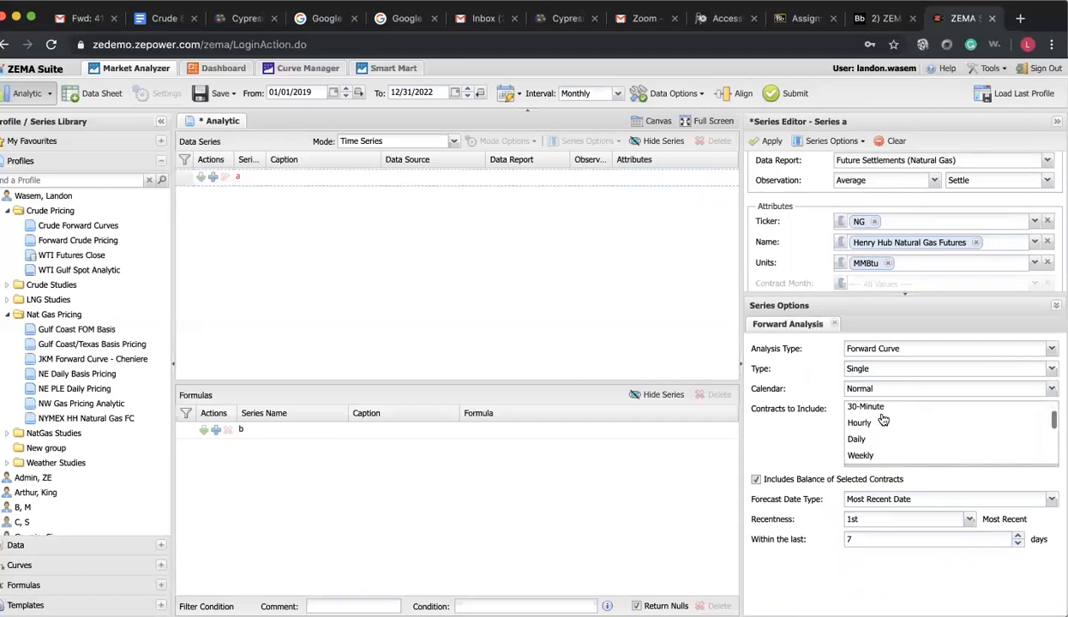
{"action": "scroll", "coordinate": [882, 419], "scroll_direction": "down", "scroll_amount": 2}
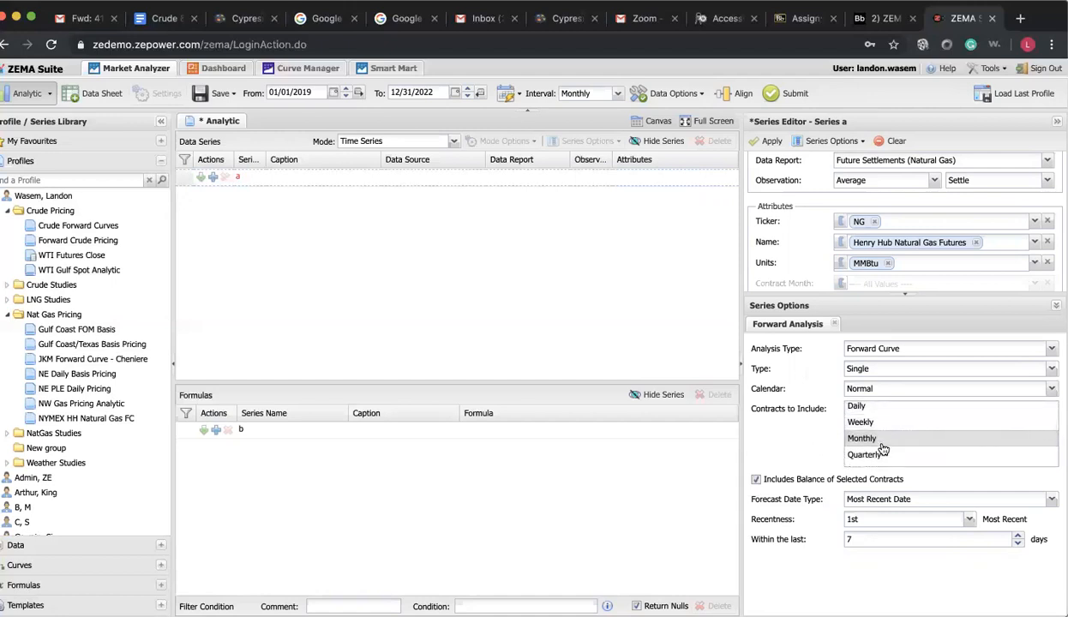
{"action": "left_click", "coordinate": [880, 442]}
{"action": "left_click", "coordinate": [895, 441]}
Apply the series a settings and submit the analytic to generate results, returning to the series setup
{"action": "left_click", "coordinate": [771, 141]}
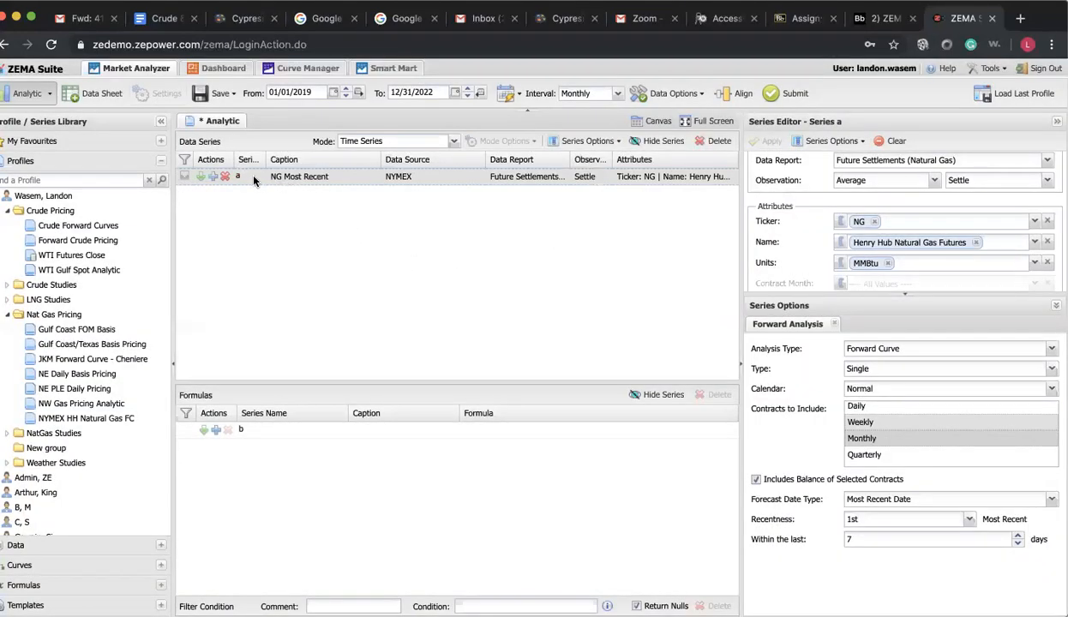
{"action": "left_click", "coordinate": [781, 96]}
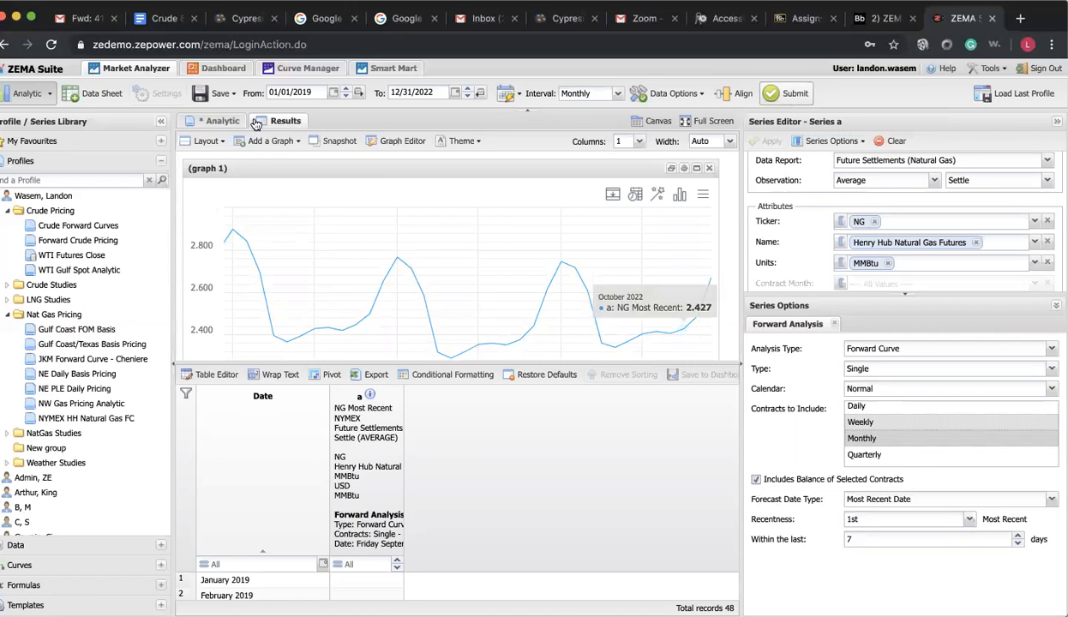
{"action": "left_click", "coordinate": [221, 121]}
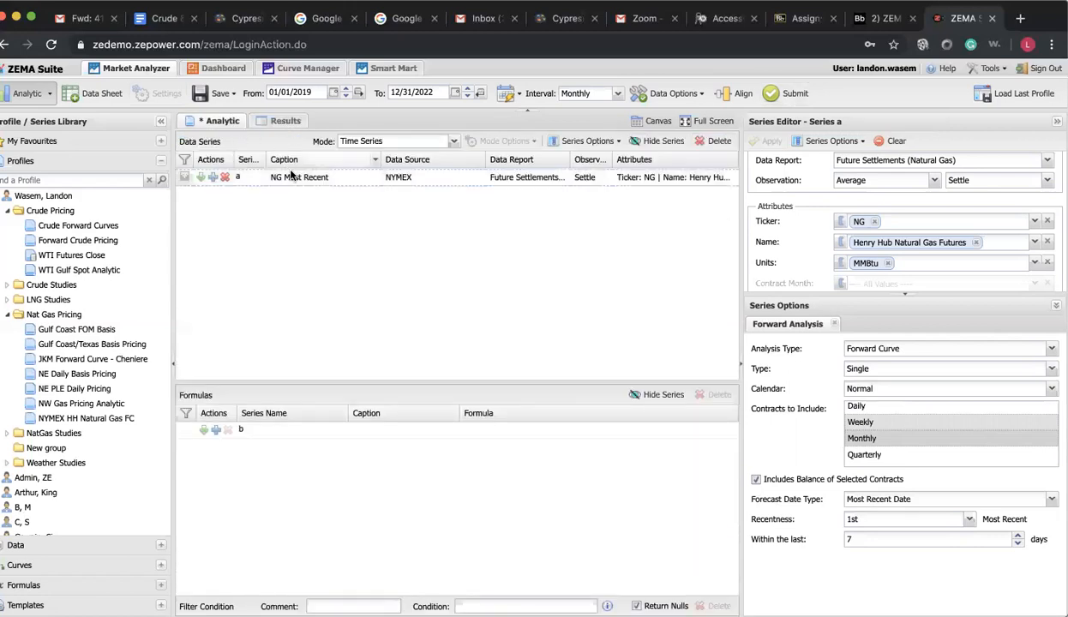
Copy series a and caption the new series b "NG Month Ago"
{"action": "left_click", "coordinate": [202, 183]}
{"action": "scroll", "coordinate": [789, 224], "scroll_direction": "down", "scroll_amount": 10}
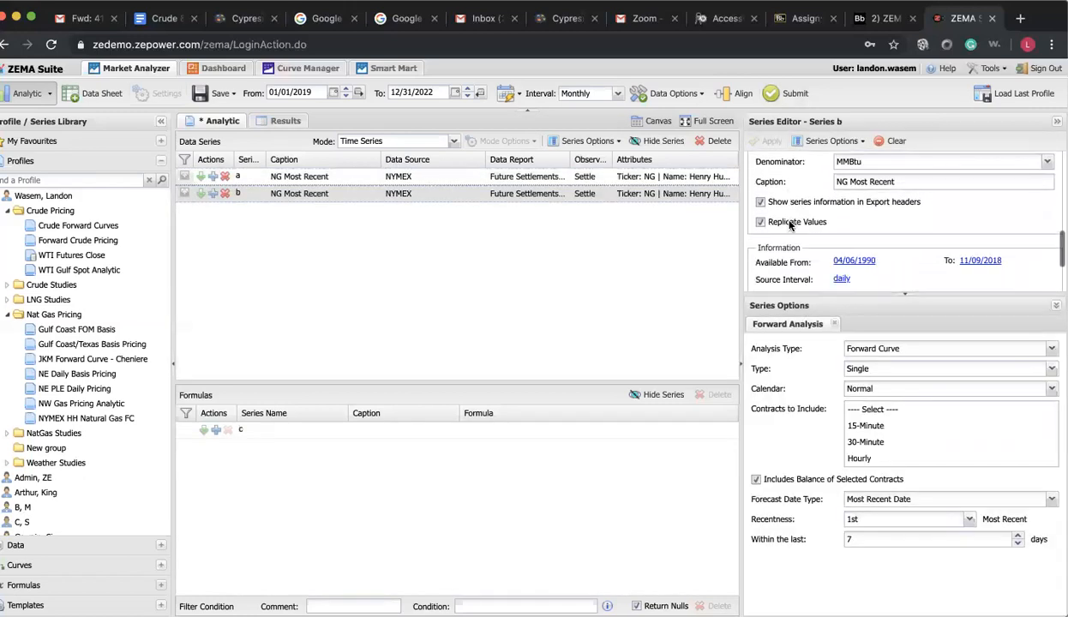
{"action": "triple_click", "coordinate": [897, 182]}
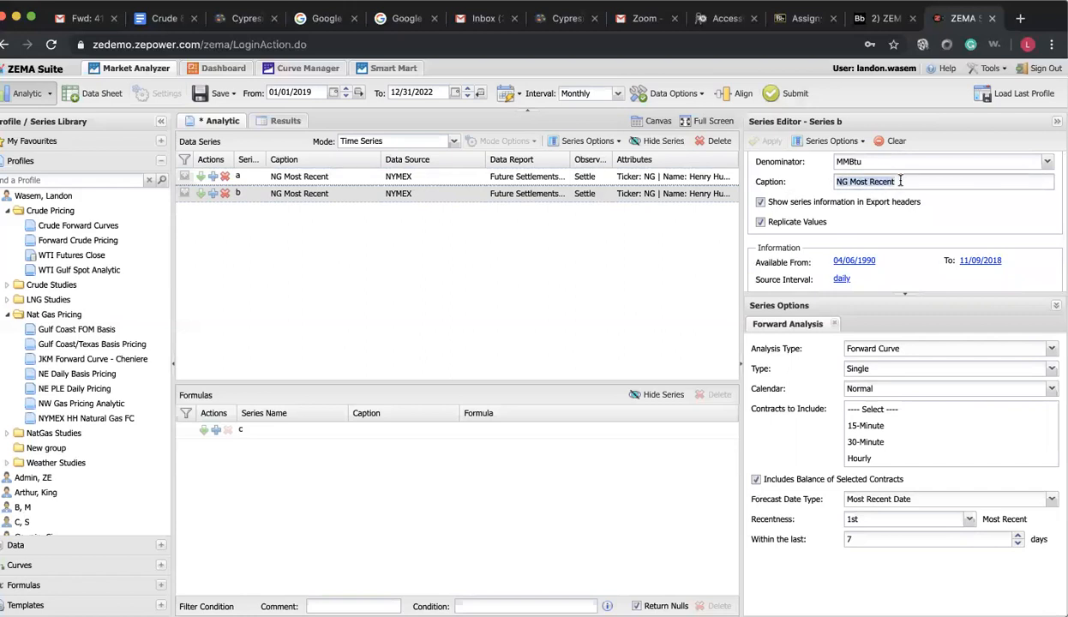
{"action": "type", "text": "NG Month "}
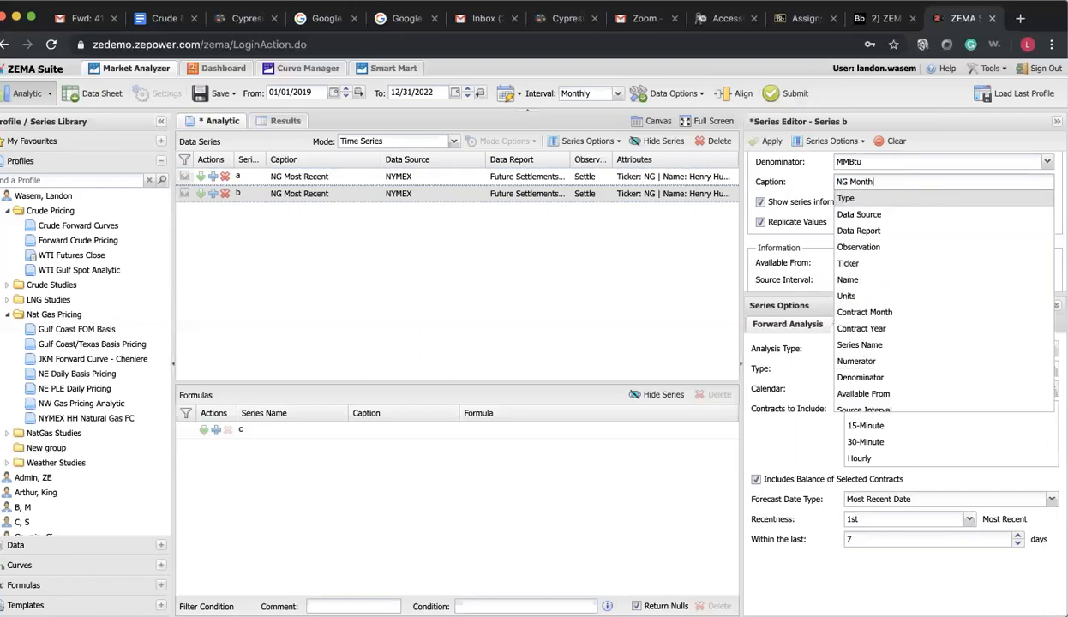
{"action": "type", "text": "Ago"}
Set series b's forecast date type to Single Date with the date 08/15/2019
{"action": "scroll", "coordinate": [857, 235], "scroll_direction": "down", "scroll_amount": 2}
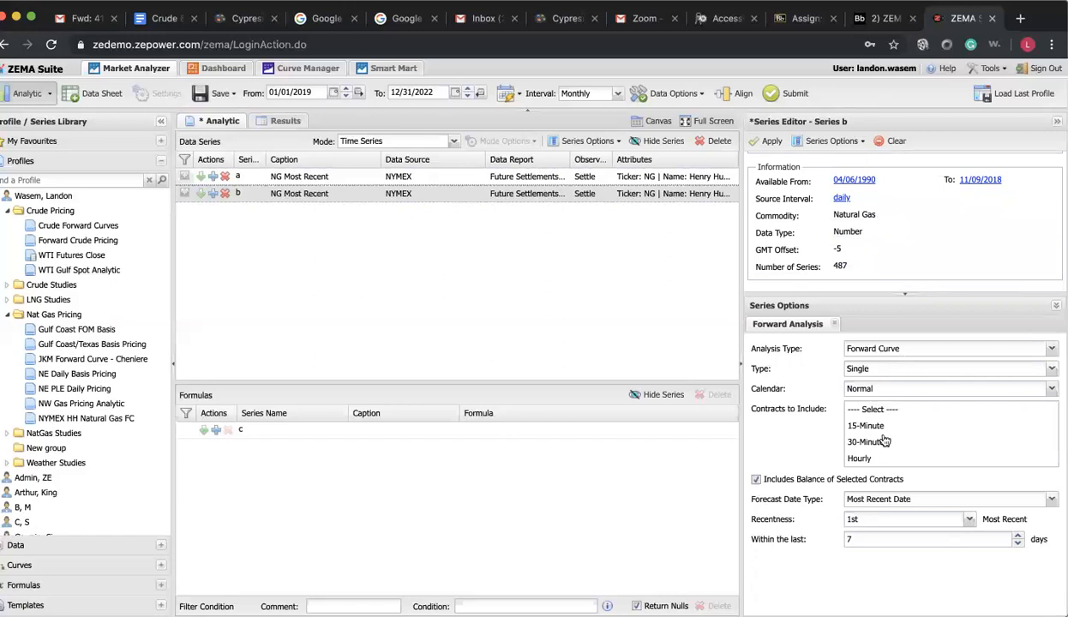
{"action": "left_click", "coordinate": [1019, 497]}
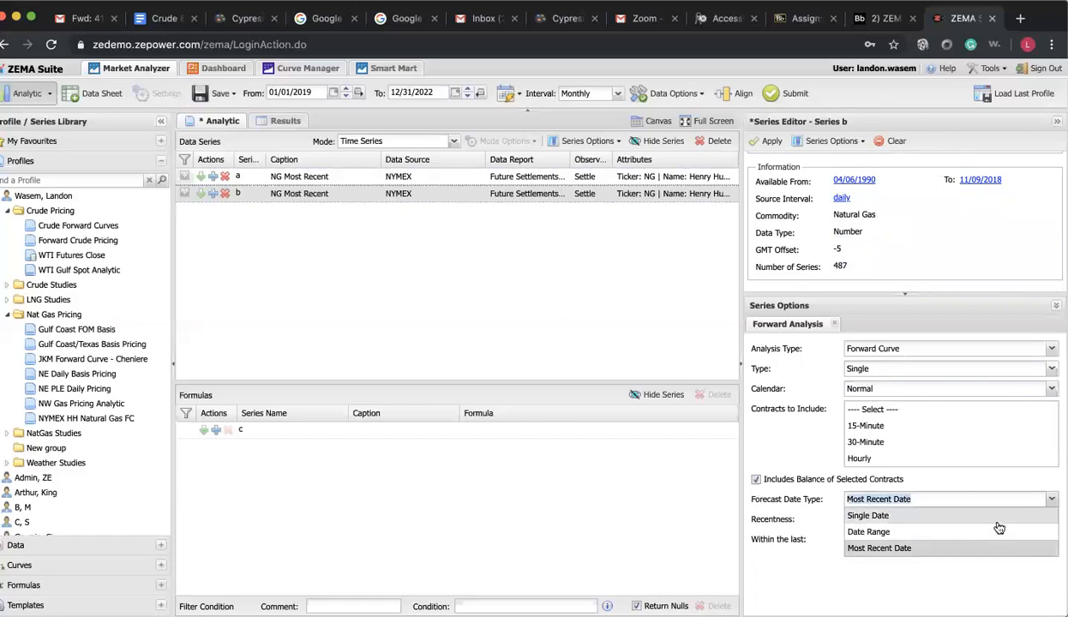
{"action": "left_click", "coordinate": [970, 515]}
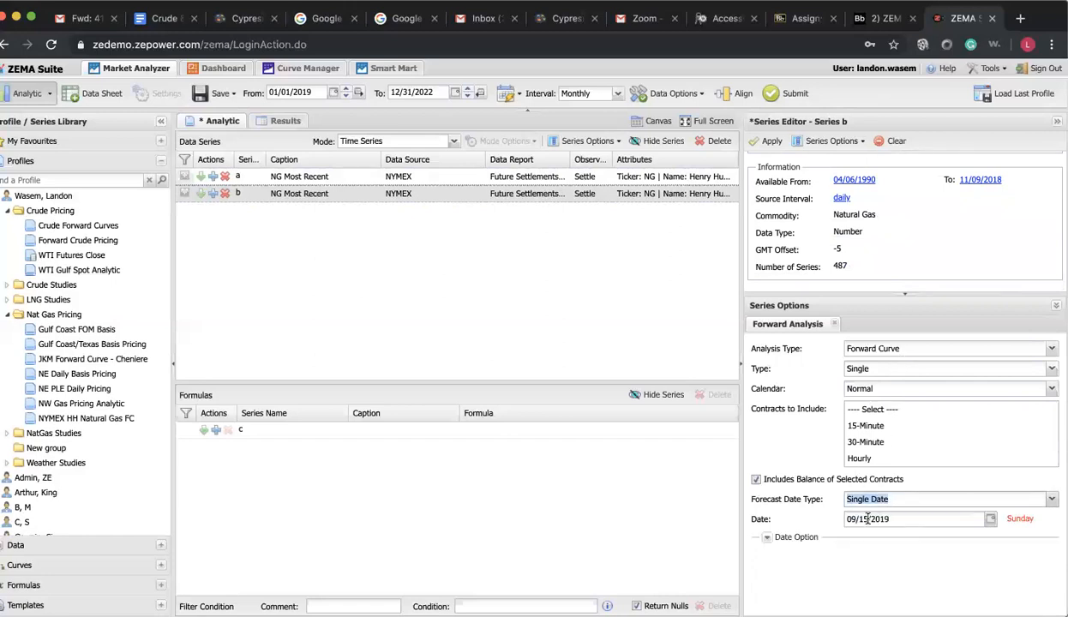
{"action": "left_click_drag", "start_coordinate": [848, 519], "coordinate": [865, 532]}
{"action": "left_click", "coordinate": [854, 519]}
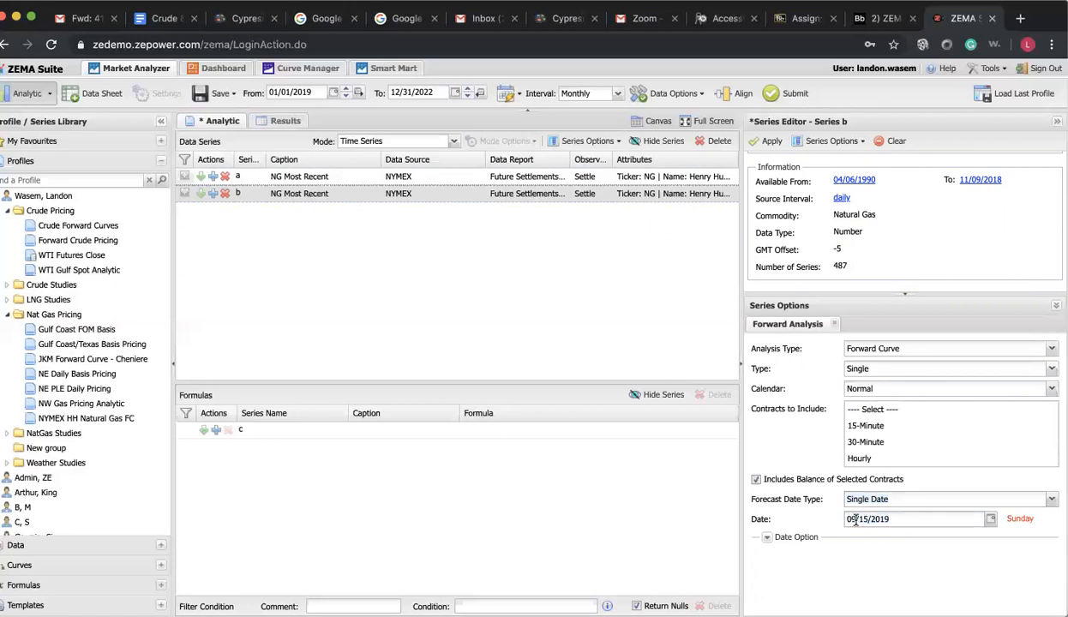
{"action": "key", "text": "BackSpace"}
{"action": "type", "text": "8"}
{"action": "left_click", "coordinate": [767, 536]}
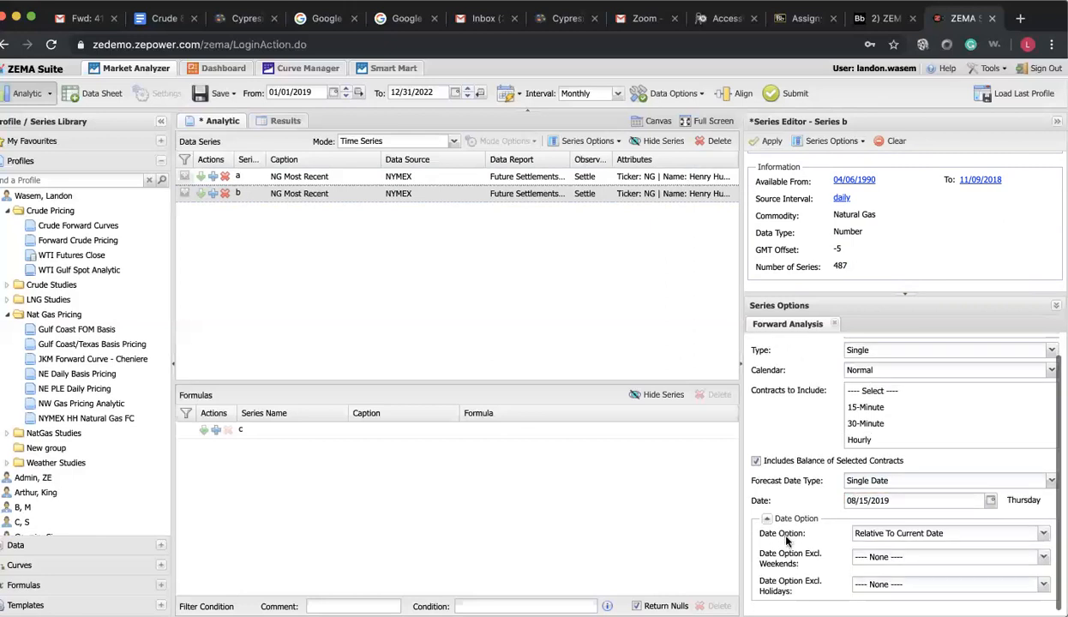
{"action": "left_click", "coordinate": [768, 537]}
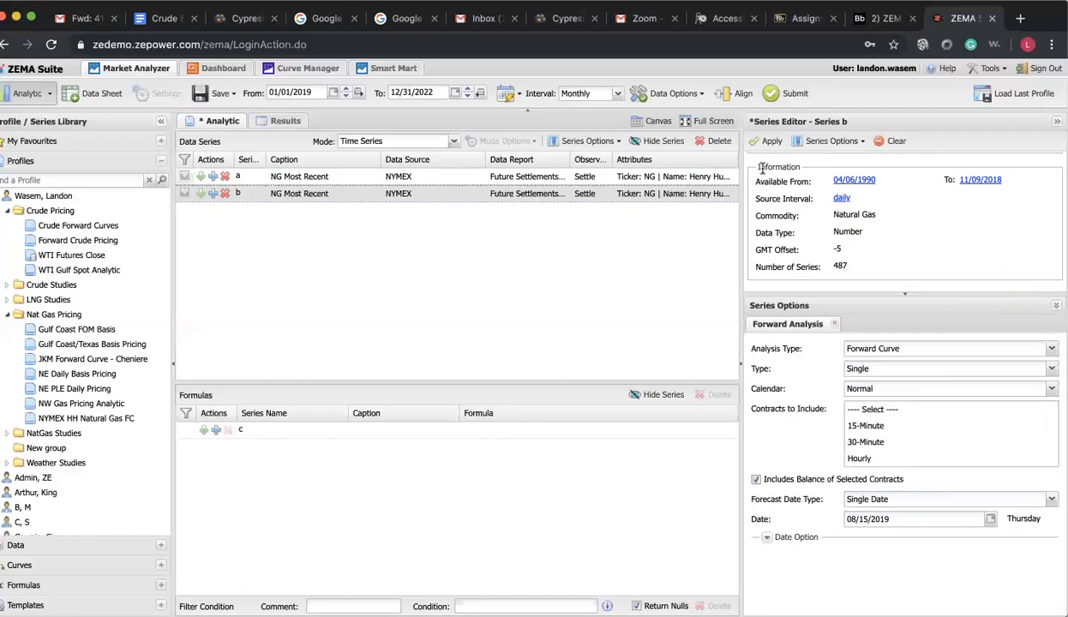
Apply the series b settings and submit the analytic to graph both curves, then return to the series setup
{"action": "scroll", "coordinate": [832, 246], "scroll_direction": "up", "scroll_amount": 3}
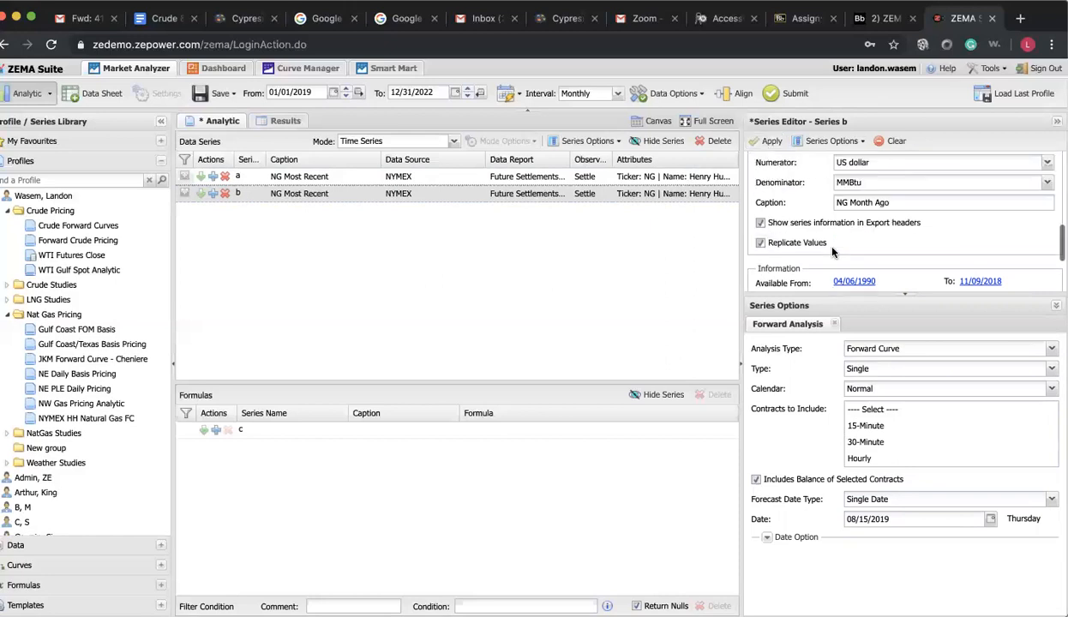
{"action": "left_click", "coordinate": [767, 142]}
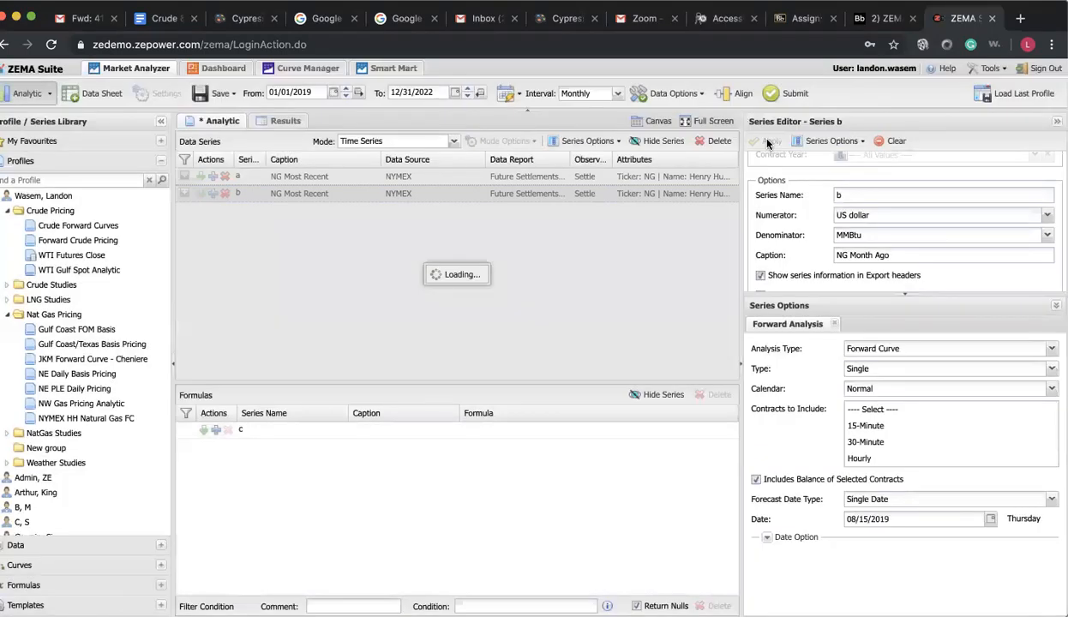
{"action": "left_click", "coordinate": [786, 96]}
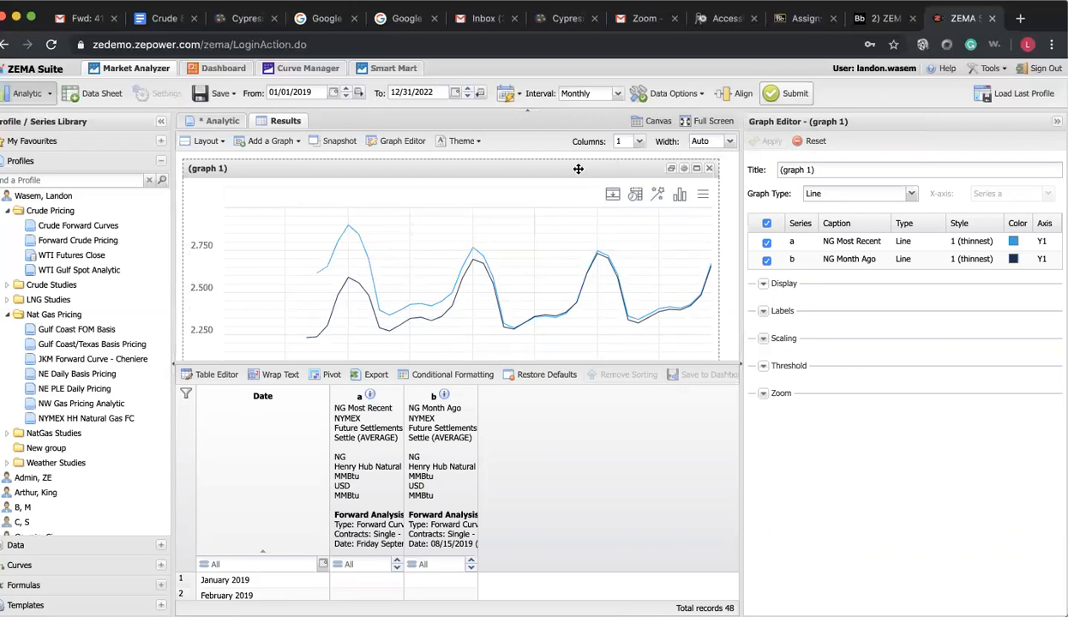
{"action": "left_click", "coordinate": [219, 124]}
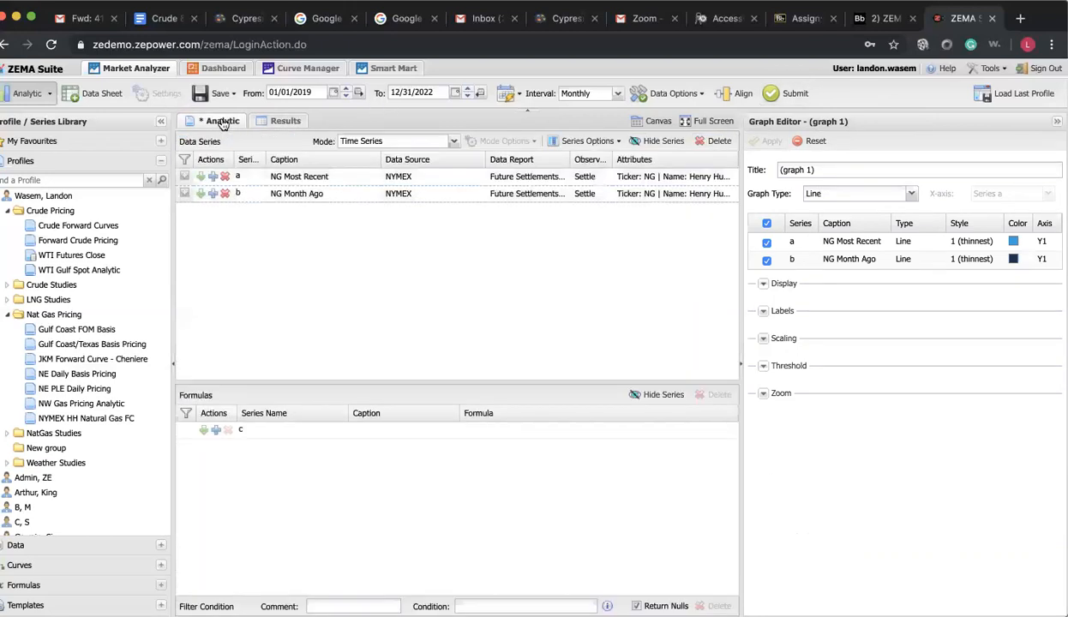
Copy the NG Month Ago series and caption the new series c "Jan 4 2019"
{"action": "left_click", "coordinate": [200, 195]}
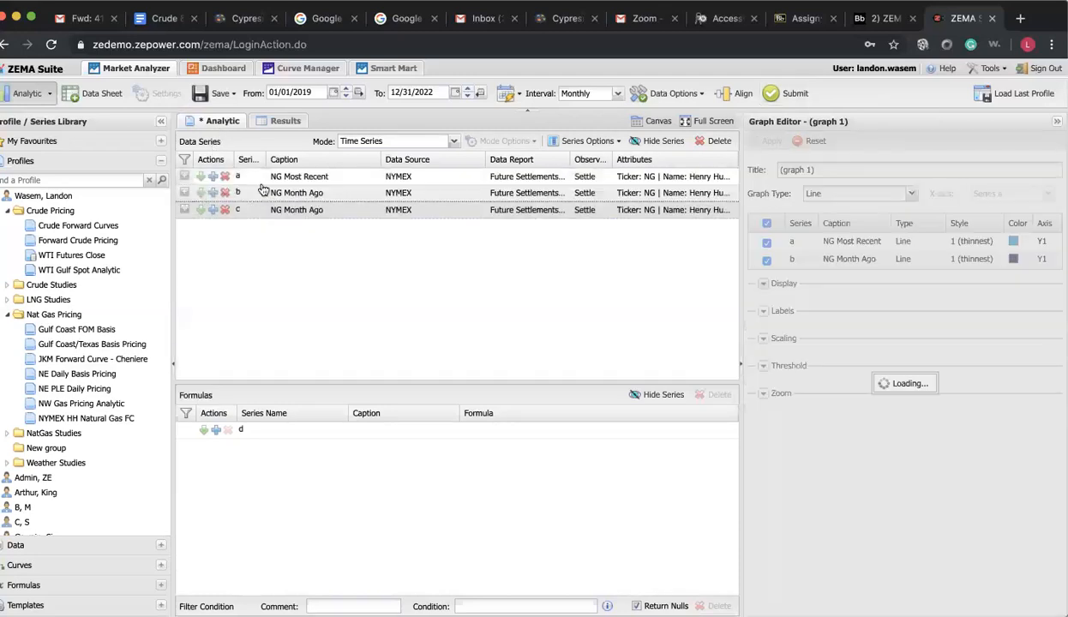
{"action": "scroll", "coordinate": [895, 208], "scroll_direction": "down", "scroll_amount": 1}
{"action": "scroll", "coordinate": [894, 207], "scroll_direction": "down", "scroll_amount": 5}
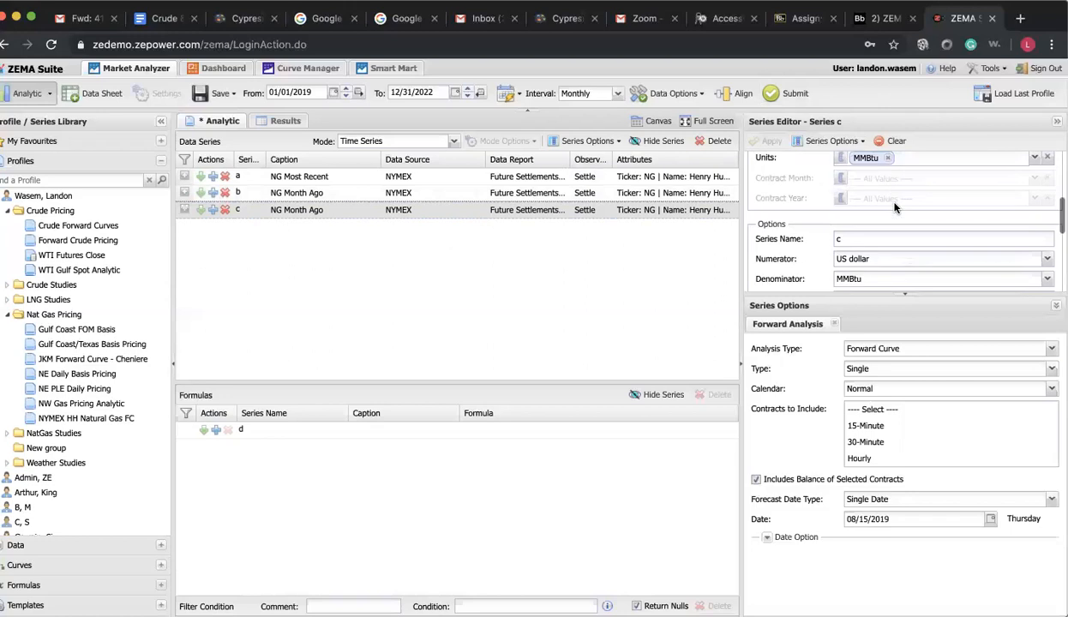
{"action": "scroll", "coordinate": [893, 203], "scroll_direction": "down", "scroll_amount": 2}
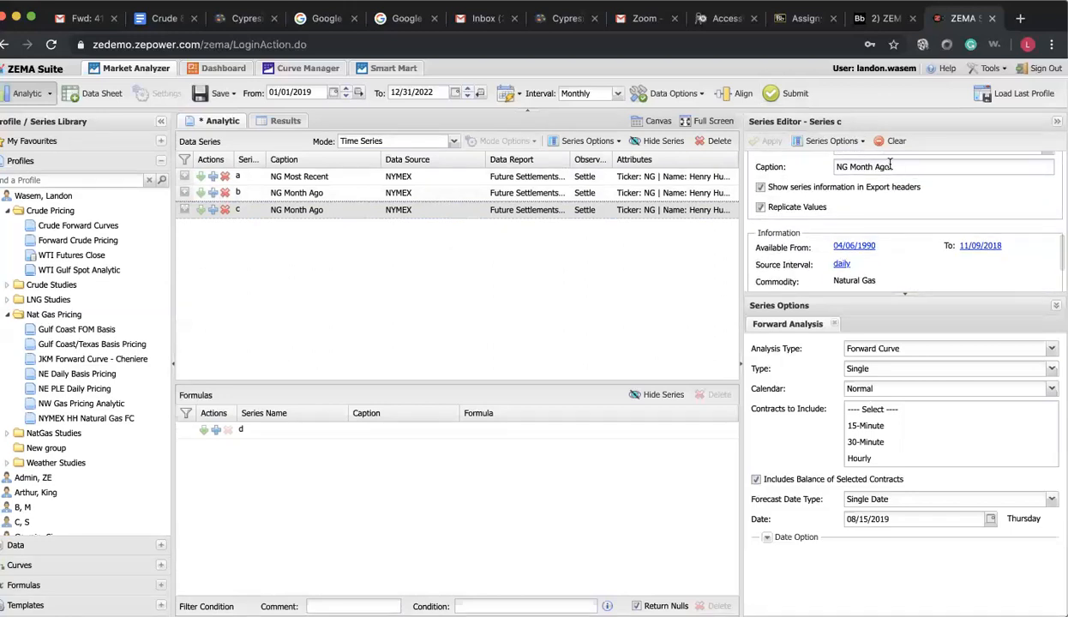
{"action": "triple_click", "coordinate": [863, 171]}
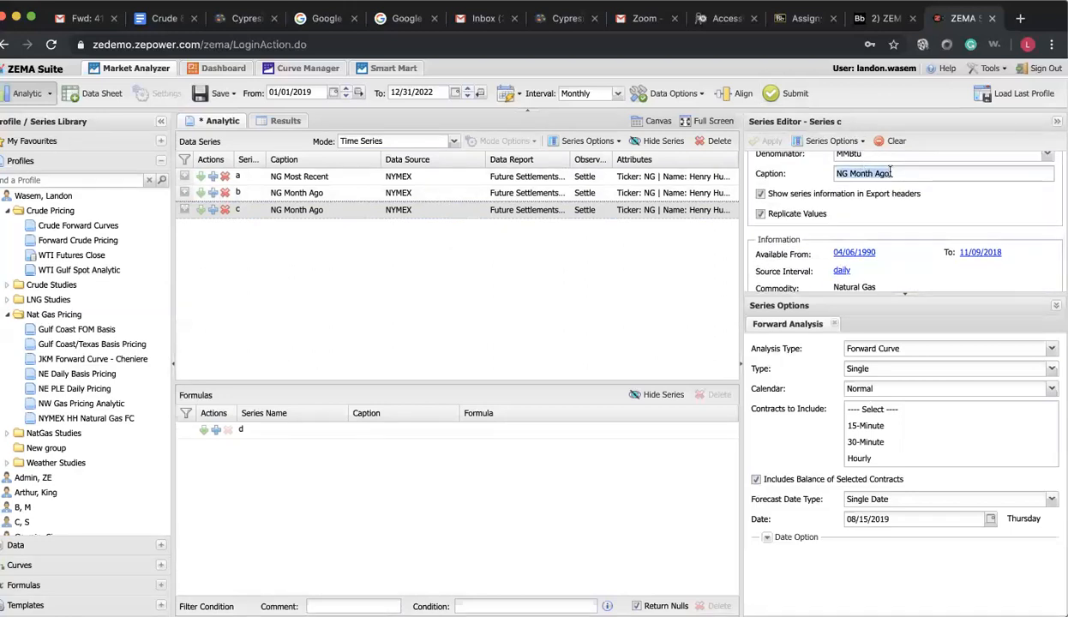
{"action": "type", "text": "[an 4 2019"}
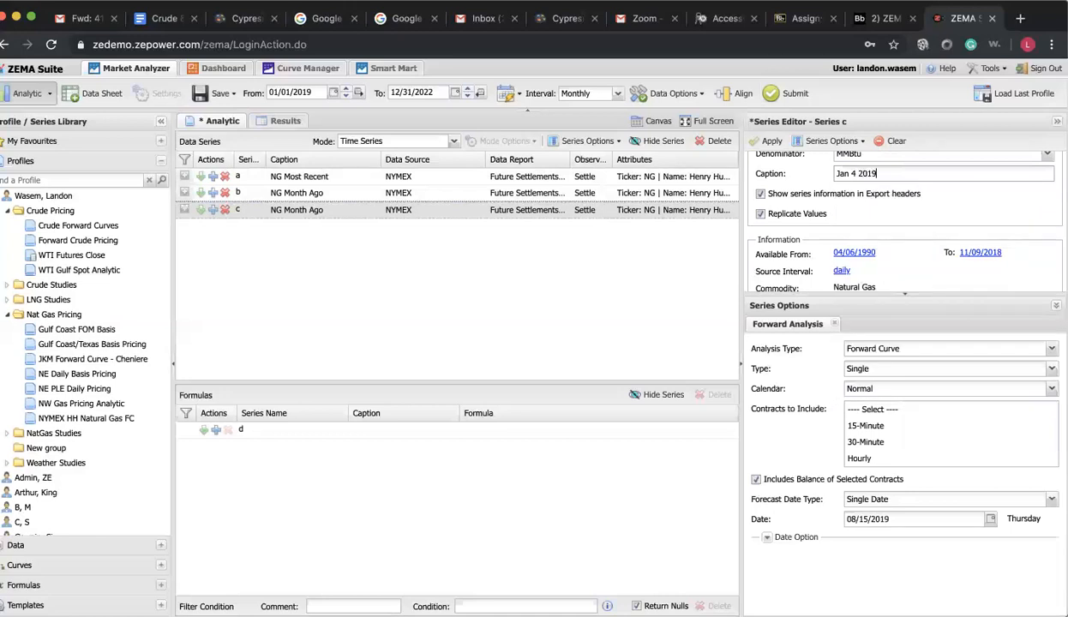
Set series c's single forecast date to 01/04/2019
{"action": "left_click", "coordinate": [854, 519]}
{"action": "type", "text": "01/15/2019"}
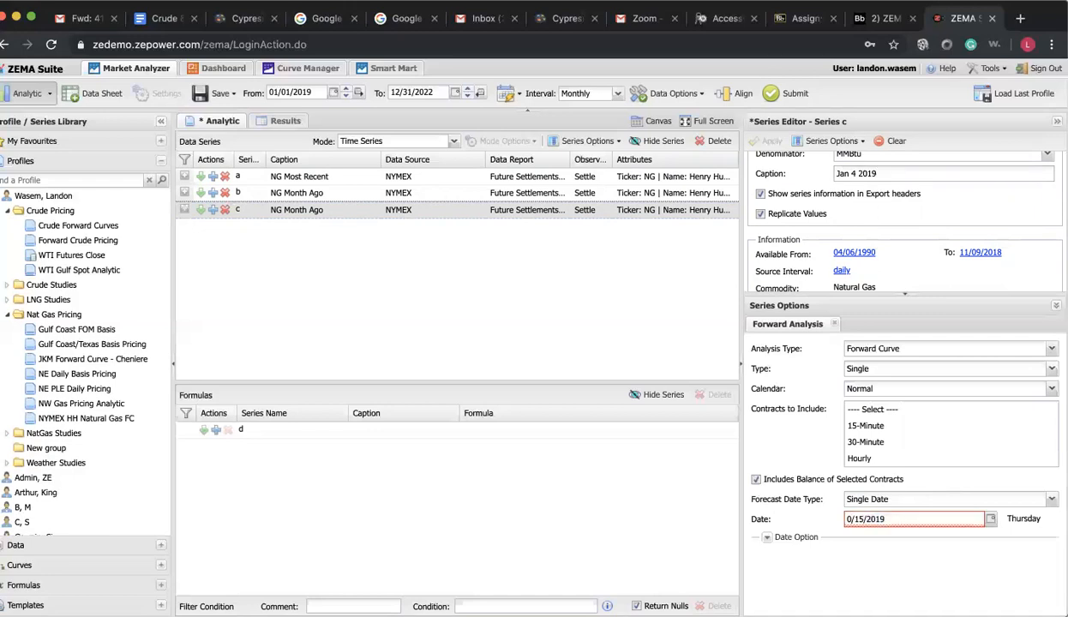
{"action": "double_click", "coordinate": [862, 518]}
{"action": "key", "text": "BackSpace"}
{"action": "type", "text": "04"}
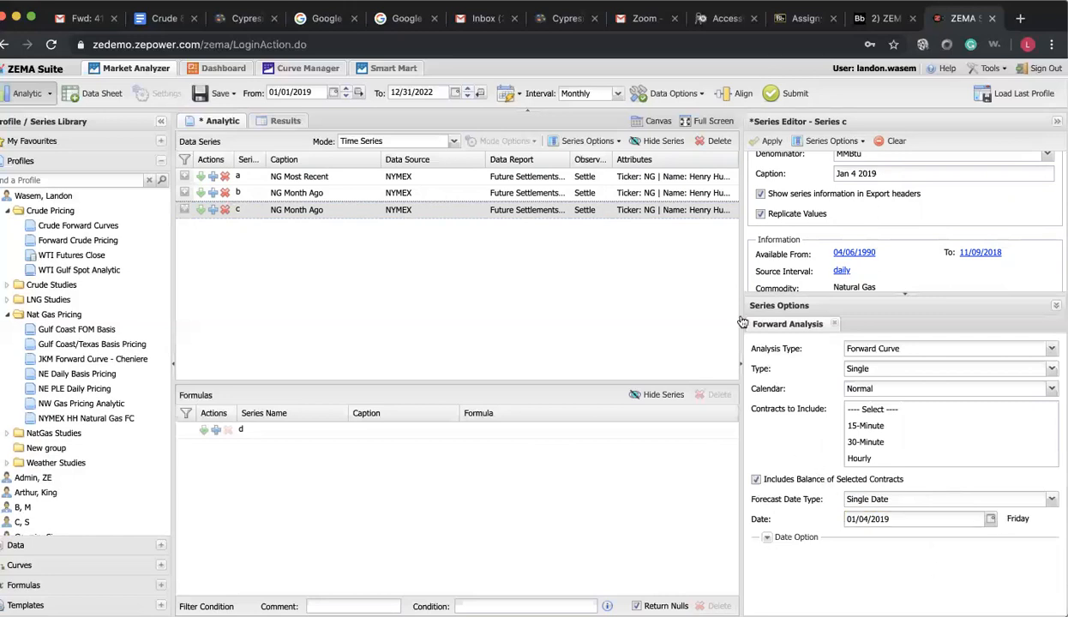
Apply the series c settings and submit the analytic to graph the three curves, then return to the series setup
{"action": "left_click", "coordinate": [762, 145]}
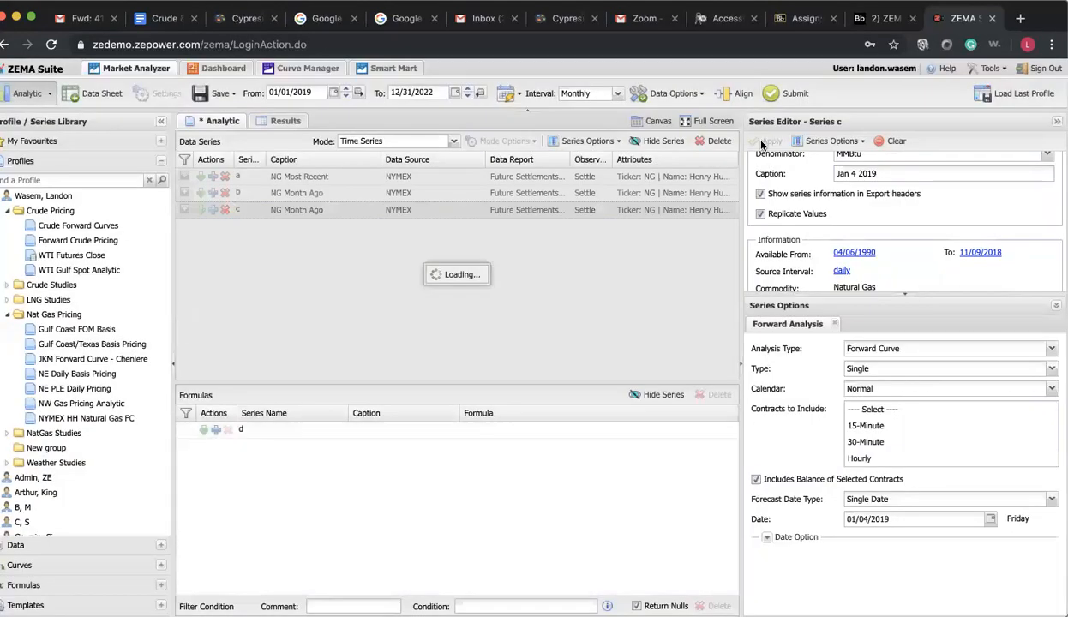
{"action": "left_click", "coordinate": [786, 96]}
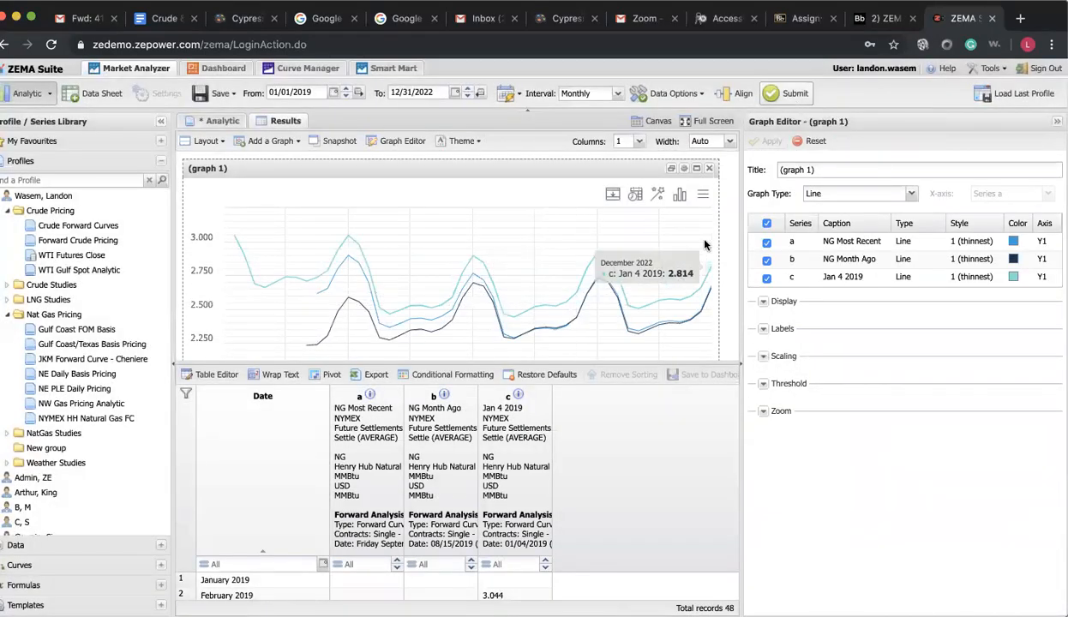
{"action": "left_click", "coordinate": [222, 121]}
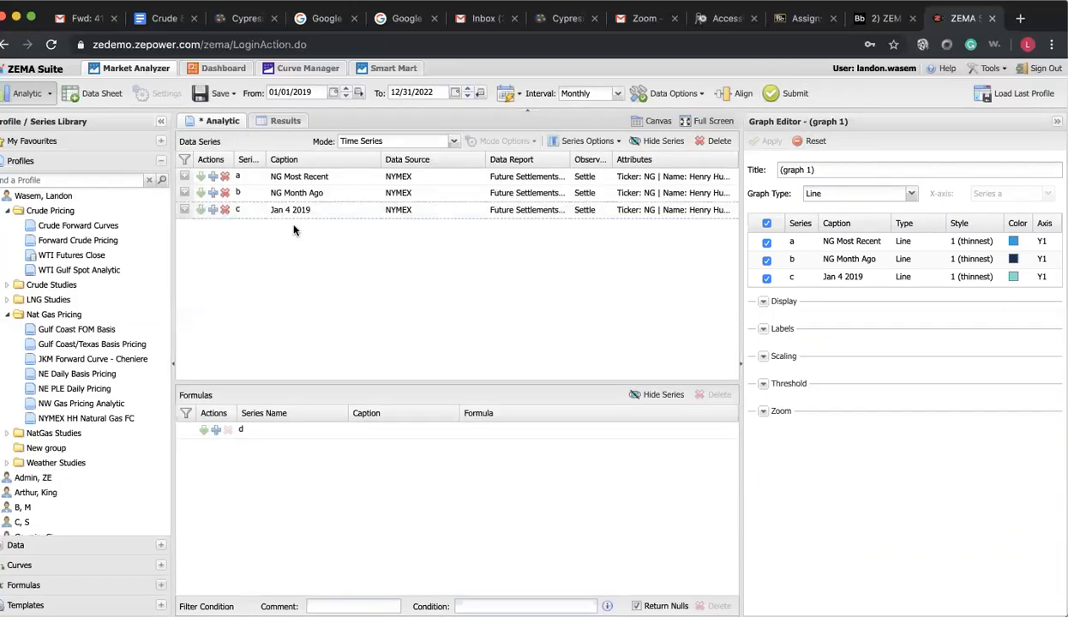
Copy the Jan 4 2019 series and caption the new series d "Jan 4 2018"
{"action": "left_click", "coordinate": [198, 213]}
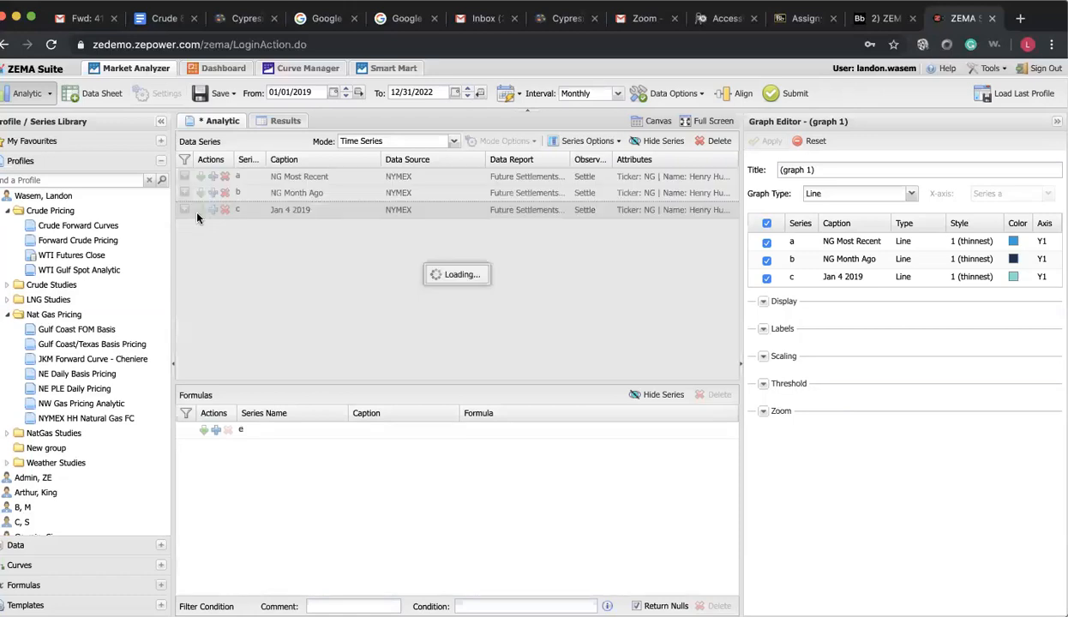
{"action": "scroll", "coordinate": [897, 269], "scroll_direction": "down", "scroll_amount": 2}
{"action": "scroll", "coordinate": [897, 269], "scroll_direction": "down", "scroll_amount": 5}
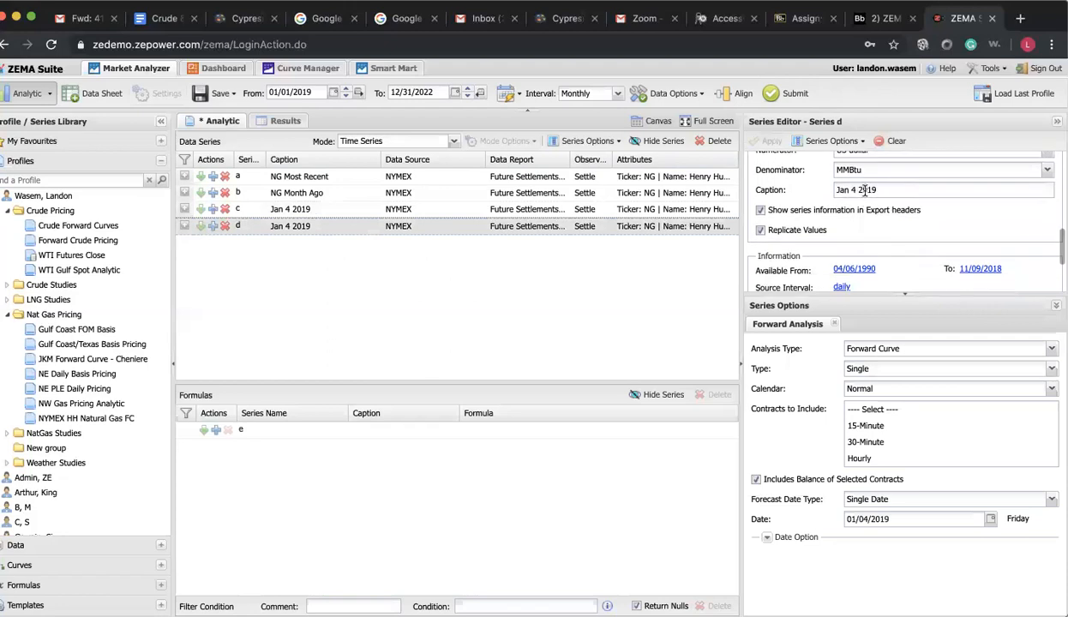
{"action": "left_click", "coordinate": [878, 190]}
{"action": "left_click", "coordinate": [878, 191]}
{"action": "key", "text": "BackSpace"}
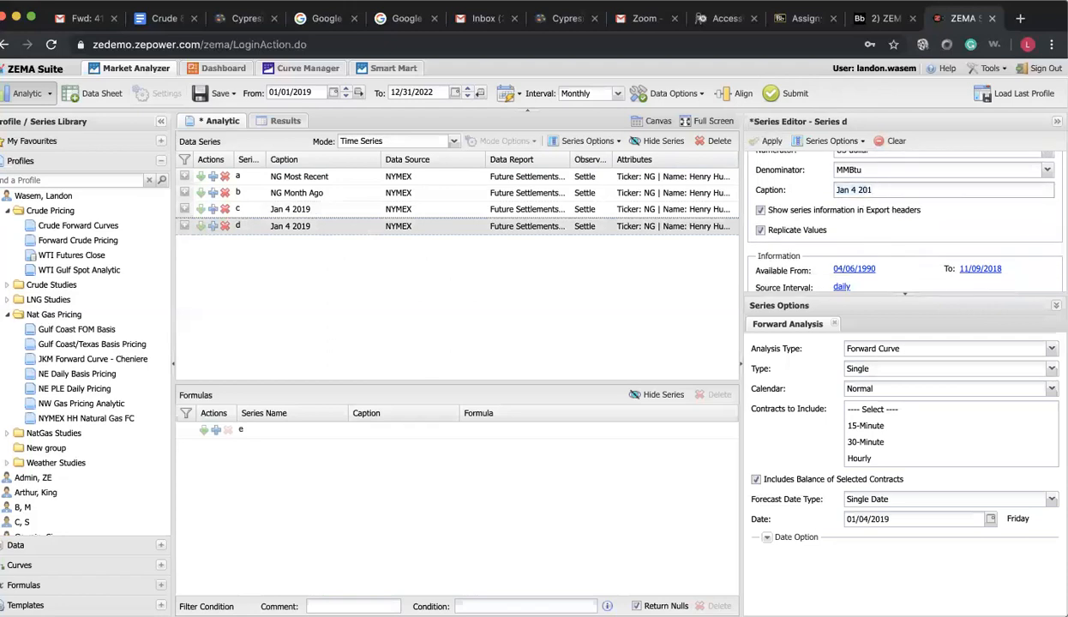
Set series d's single forecast date to 01/04/2018
{"action": "scroll", "coordinate": [896, 227], "scroll_direction": "down", "scroll_amount": 2}
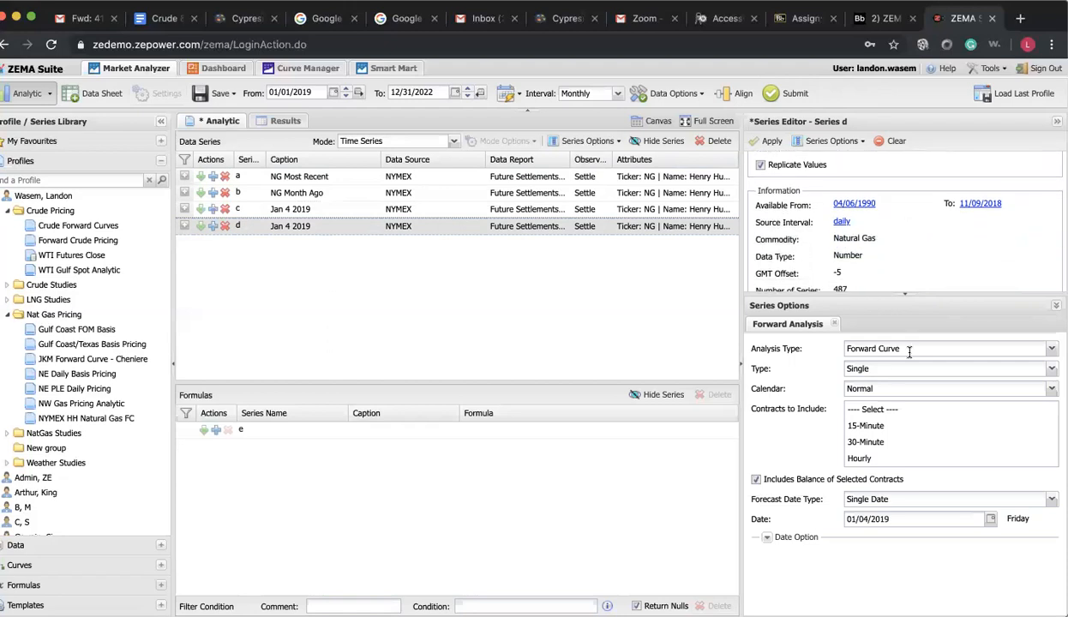
{"action": "left_click", "coordinate": [897, 519]}
{"action": "key", "text": "BackSpace"}
{"action": "type", "text": "8"}
Apply the series d settings and submit the analytic to graph the four curves, then return to the series setup
{"action": "left_click", "coordinate": [767, 143]}
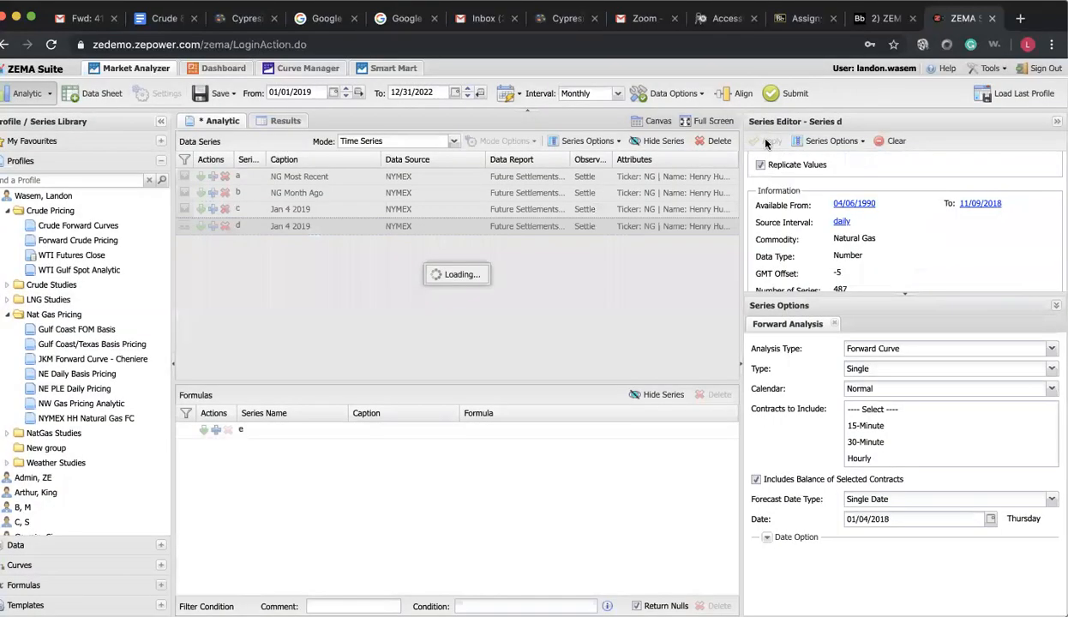
{"action": "left_click", "coordinate": [790, 96]}
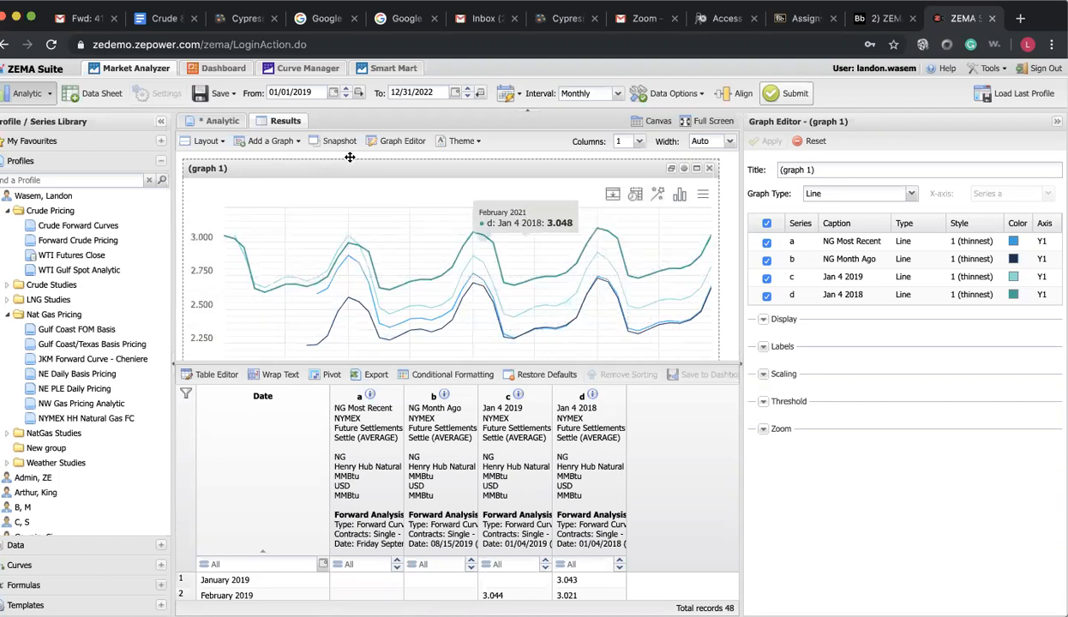
{"action": "left_click", "coordinate": [217, 121]}
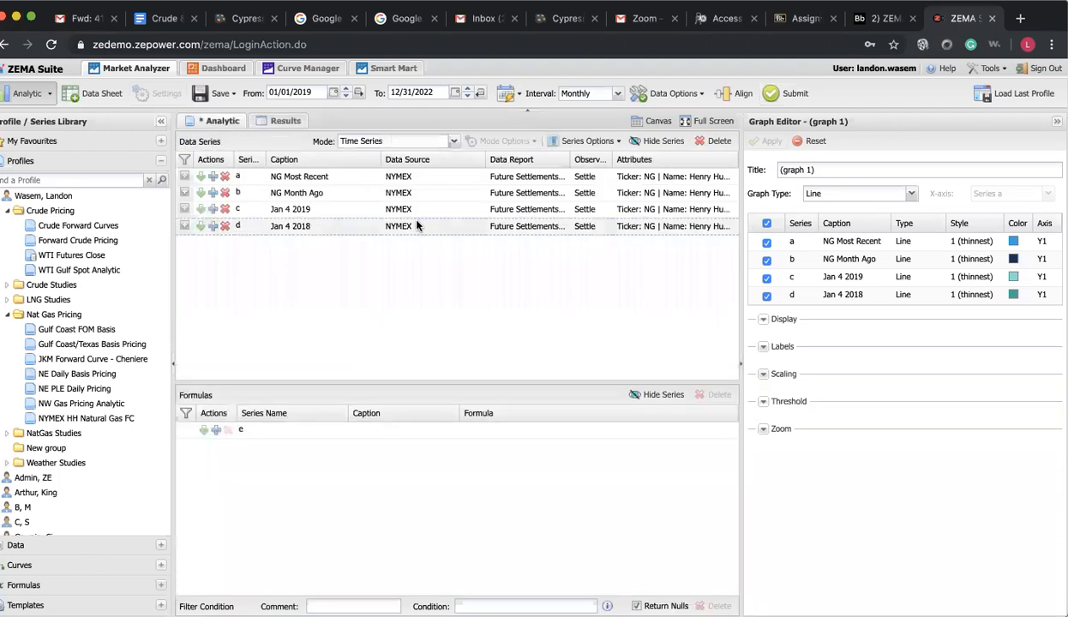
Copy the Jan 4 2018 series and caption the new series e "Jan 4 2017"
{"action": "left_click", "coordinate": [199, 226]}
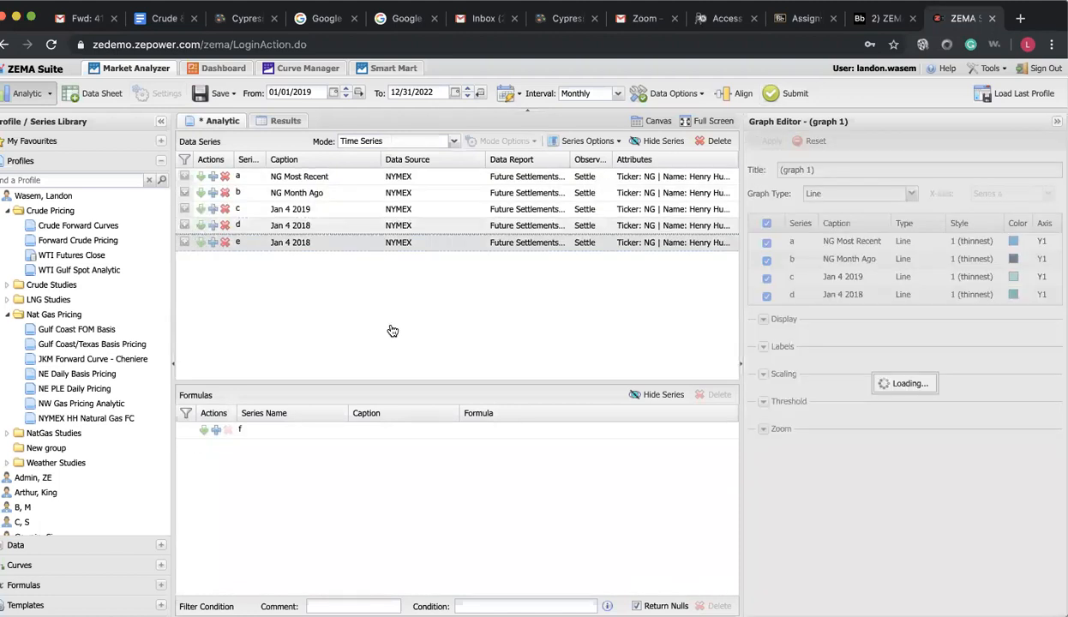
{"action": "scroll", "coordinate": [865, 272], "scroll_direction": "down", "scroll_amount": 5}
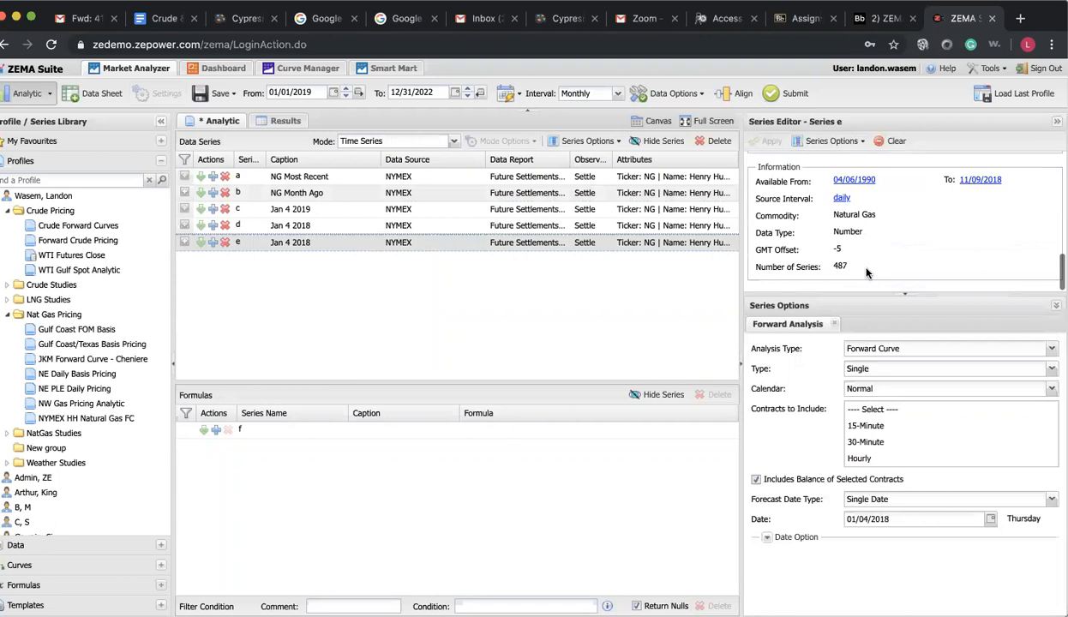
{"action": "scroll", "coordinate": [865, 273], "scroll_direction": "up", "scroll_amount": 3}
{"action": "left_click", "coordinate": [877, 187]}
{"action": "left_click", "coordinate": [876, 187]}
{"action": "key", "text": "BackSpace"}
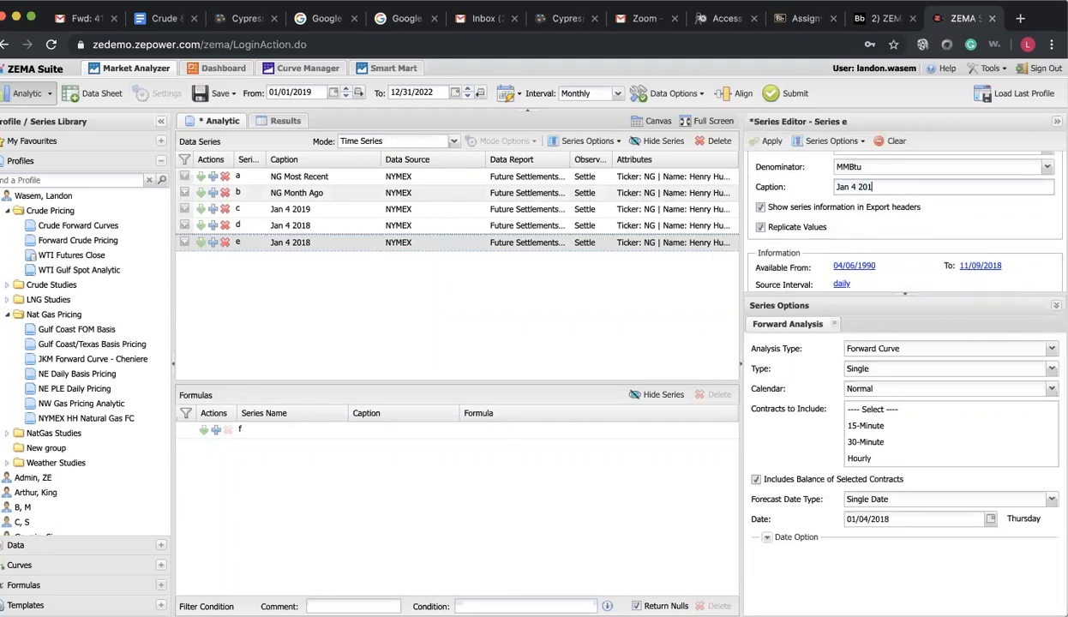
Set series e's single forecast date to 01/04/2017, apply it and submit the analytic to graph the five curves
{"action": "scroll", "coordinate": [868, 233], "scroll_direction": "down", "scroll_amount": 1}
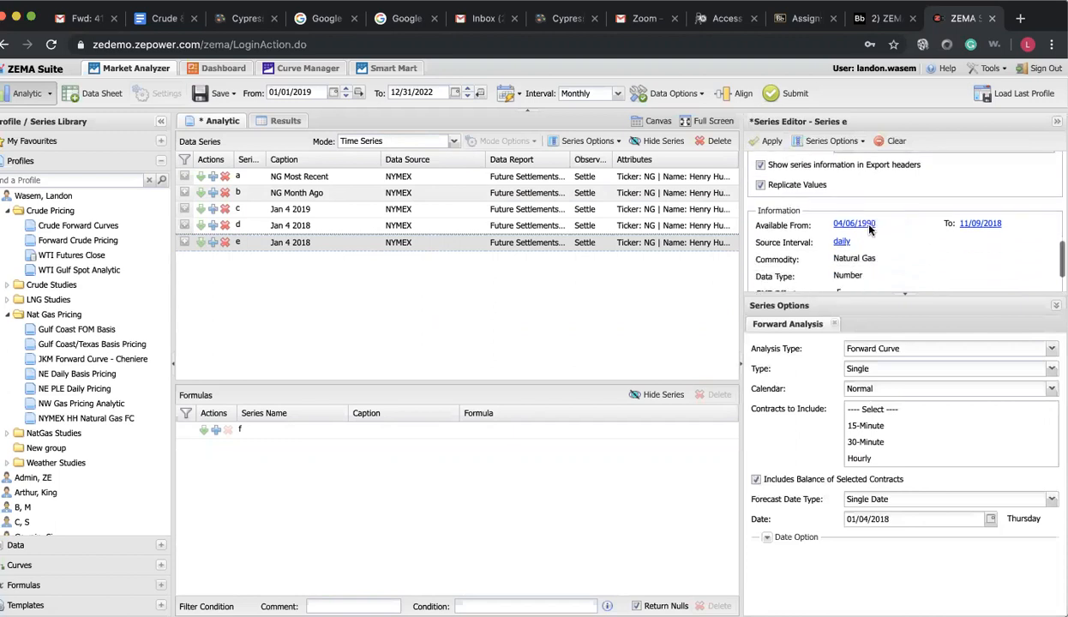
{"action": "scroll", "coordinate": [862, 433], "scroll_direction": "down", "scroll_amount": 3}
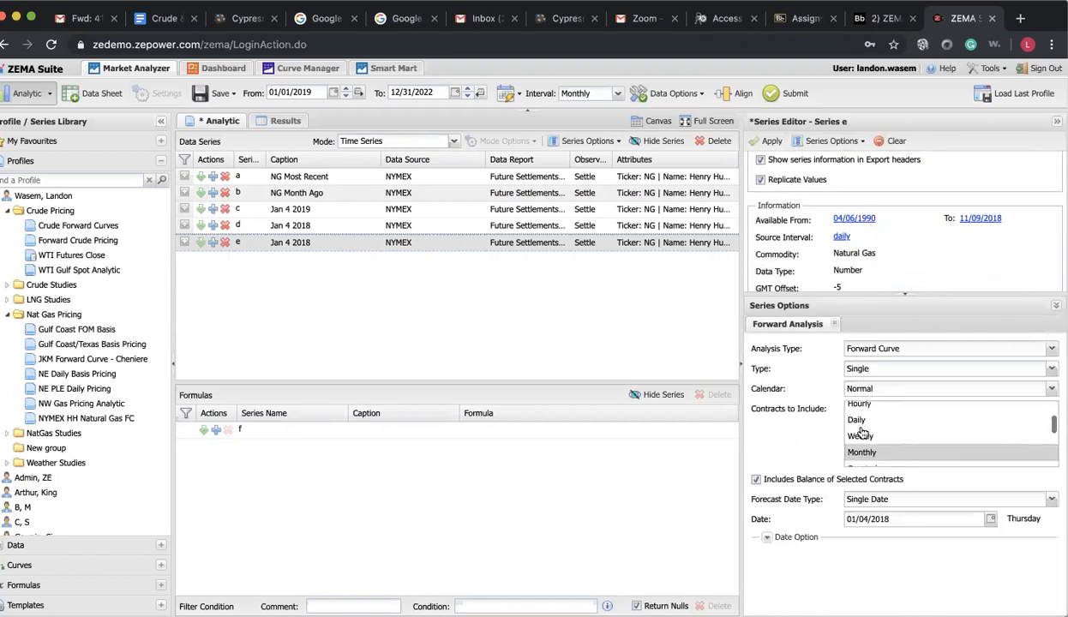
{"action": "left_click", "coordinate": [898, 519]}
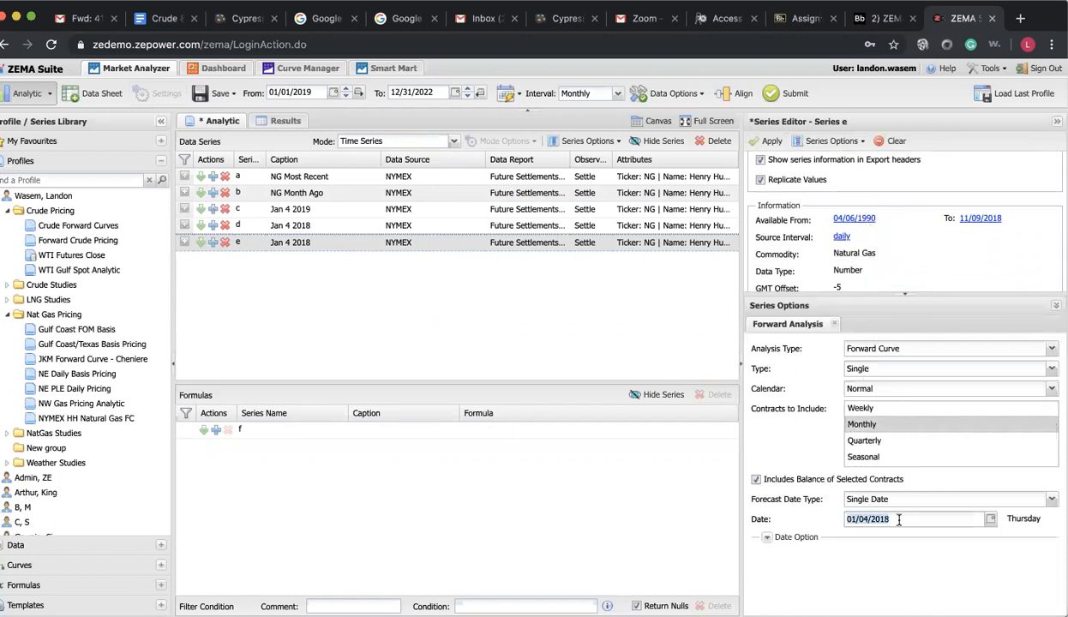
{"action": "key", "text": "Right"}
{"action": "key", "text": "BackSpace"}
{"action": "type", "text": "7"}
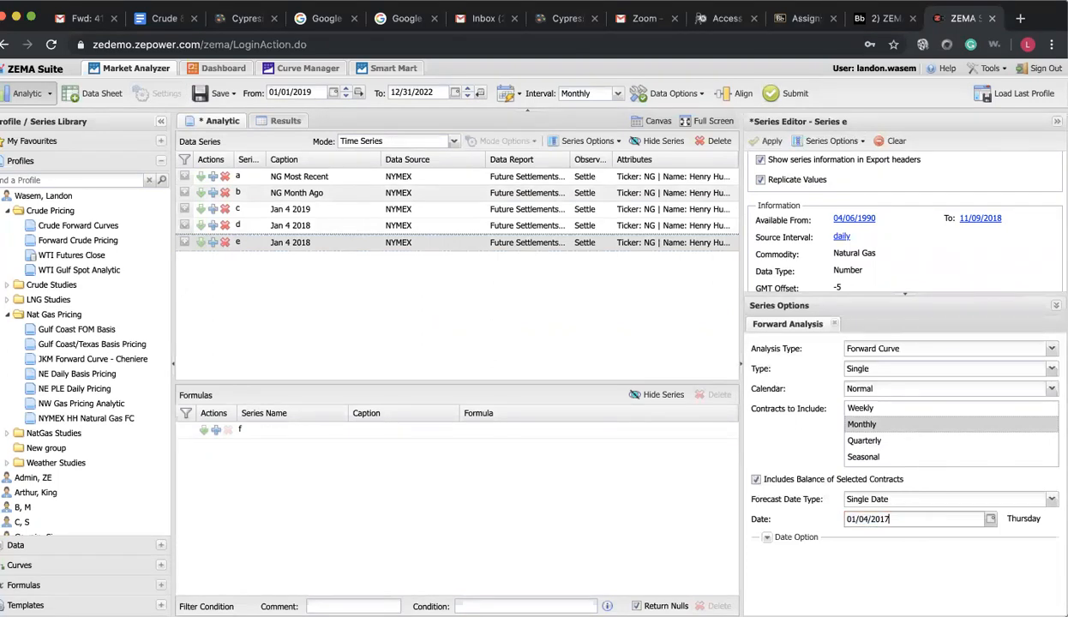
{"action": "left_click", "coordinate": [769, 142]}
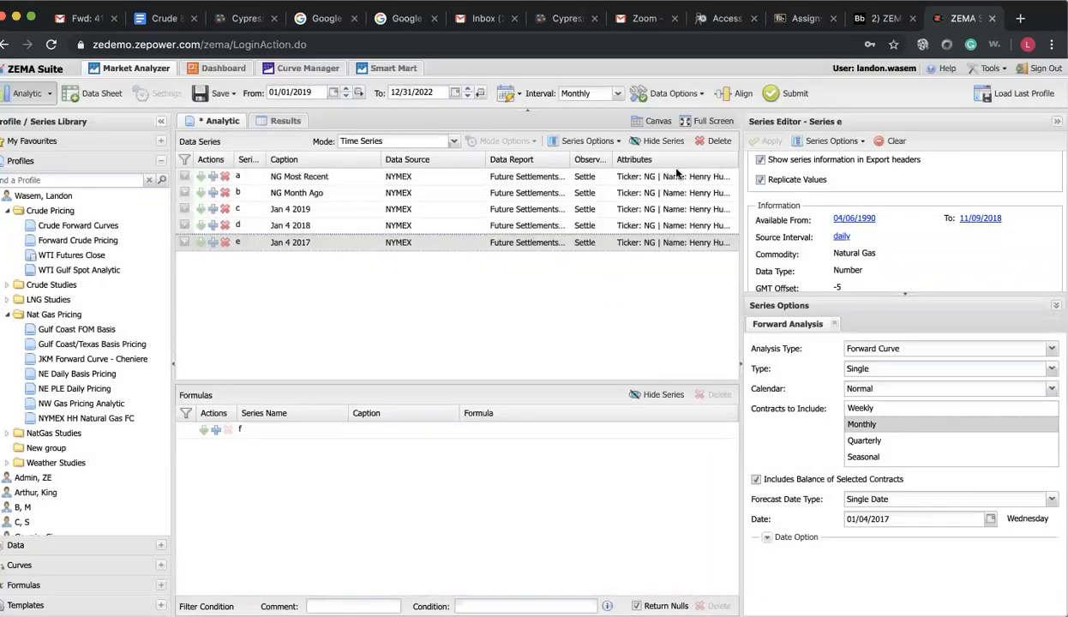
{"action": "left_click", "coordinate": [782, 91]}
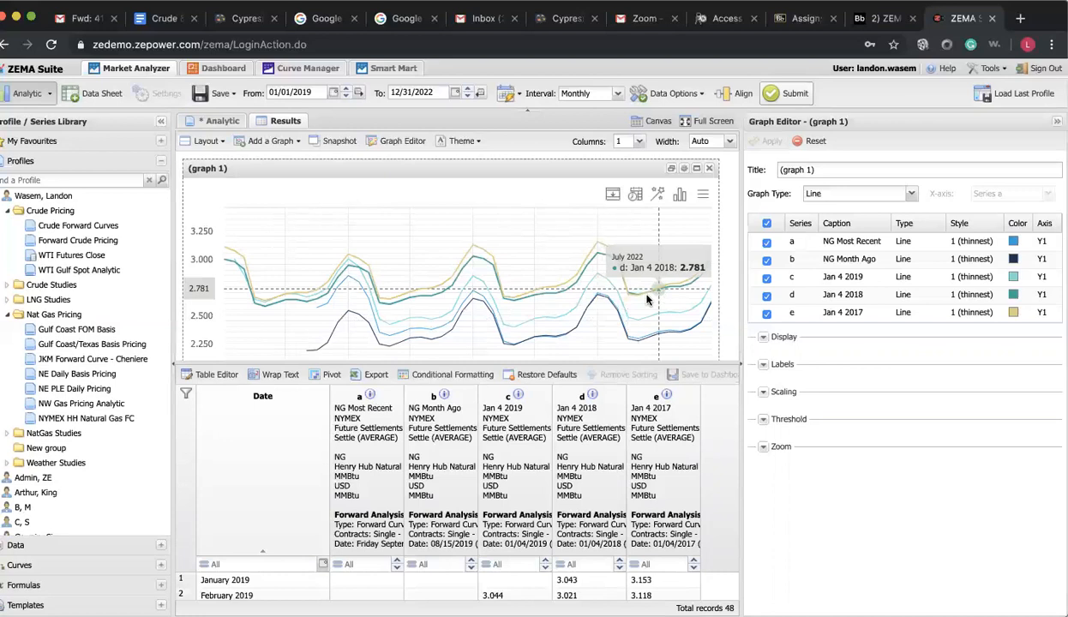
Save the analytic as a profile named "NG Forward Curves" in the Nat Gas Pricing group
{"action": "left_click", "coordinate": [224, 94]}
{"action": "left_click", "coordinate": [230, 135]}
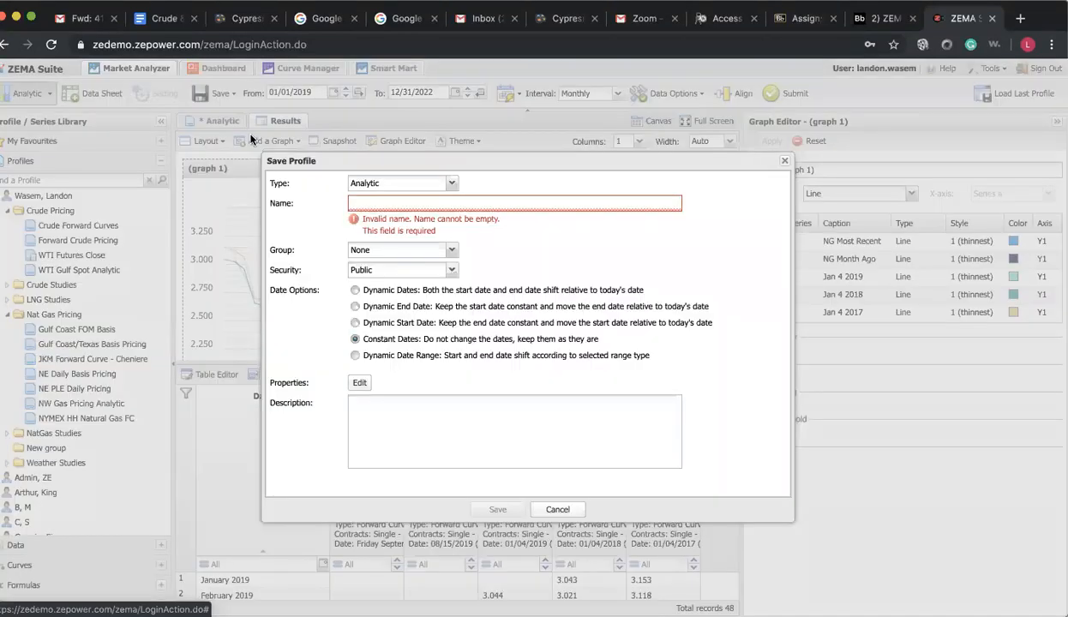
{"action": "left_click", "coordinate": [388, 203]}
{"action": "type", "text": "NG Forward Curves"}
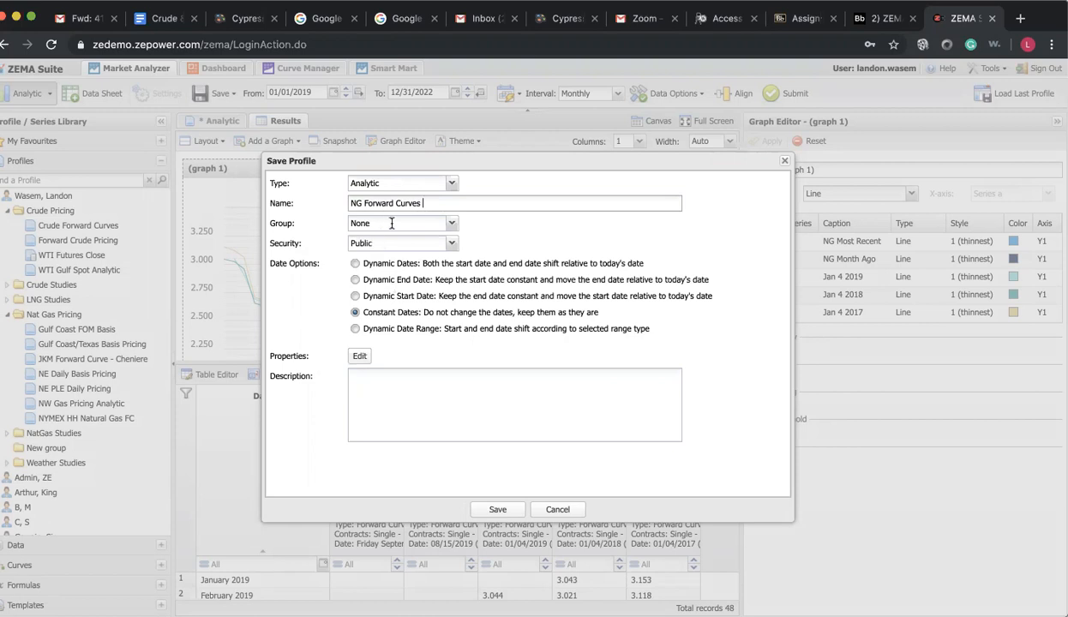
{"action": "left_click", "coordinate": [450, 225]}
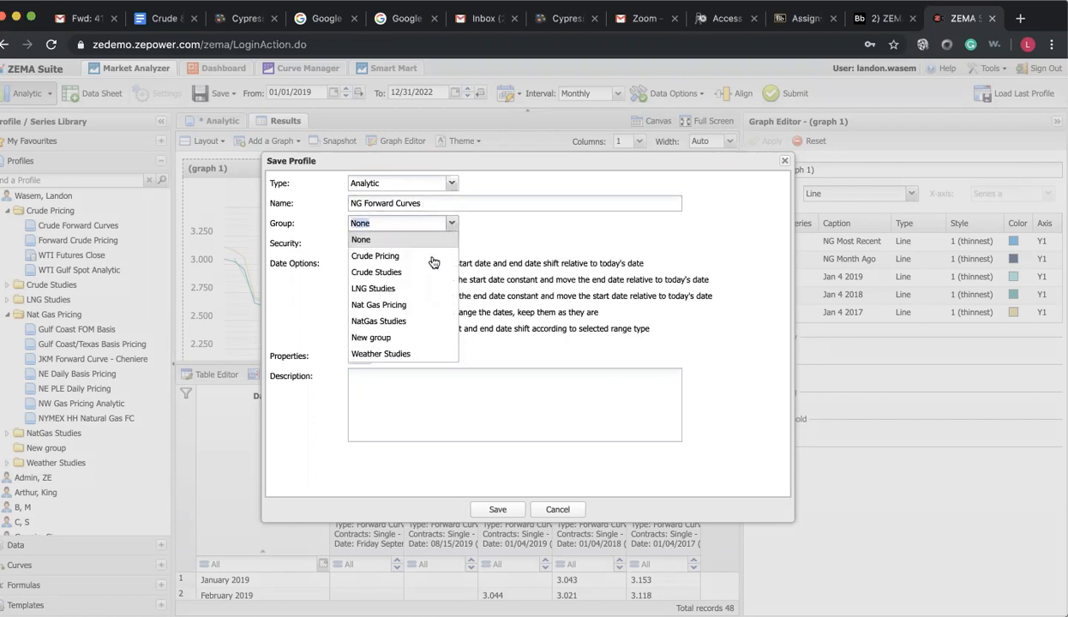
{"action": "left_click", "coordinate": [430, 306]}
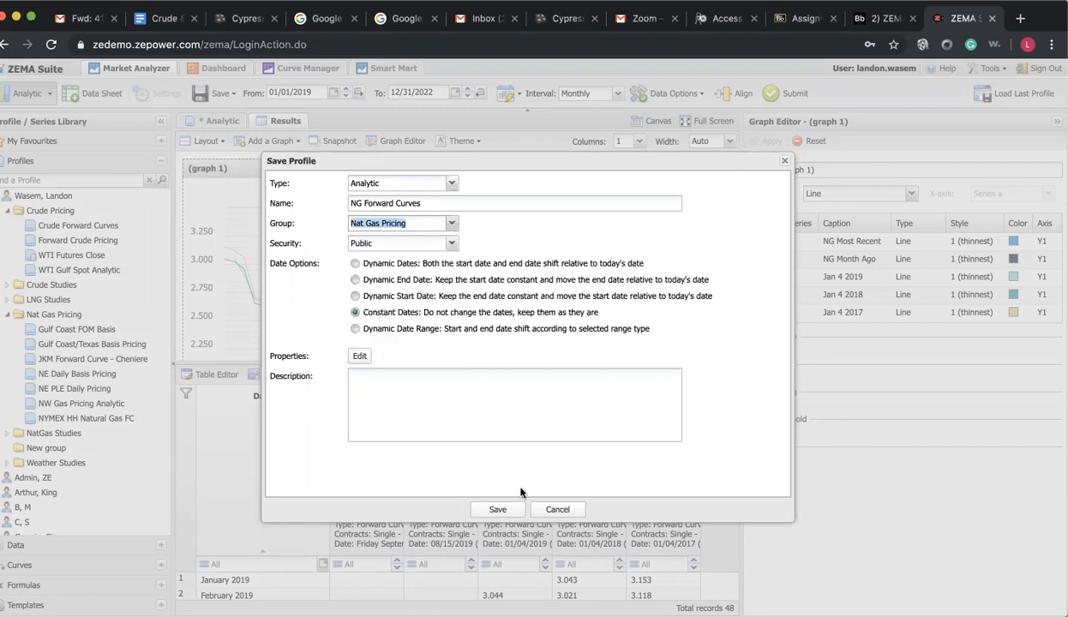